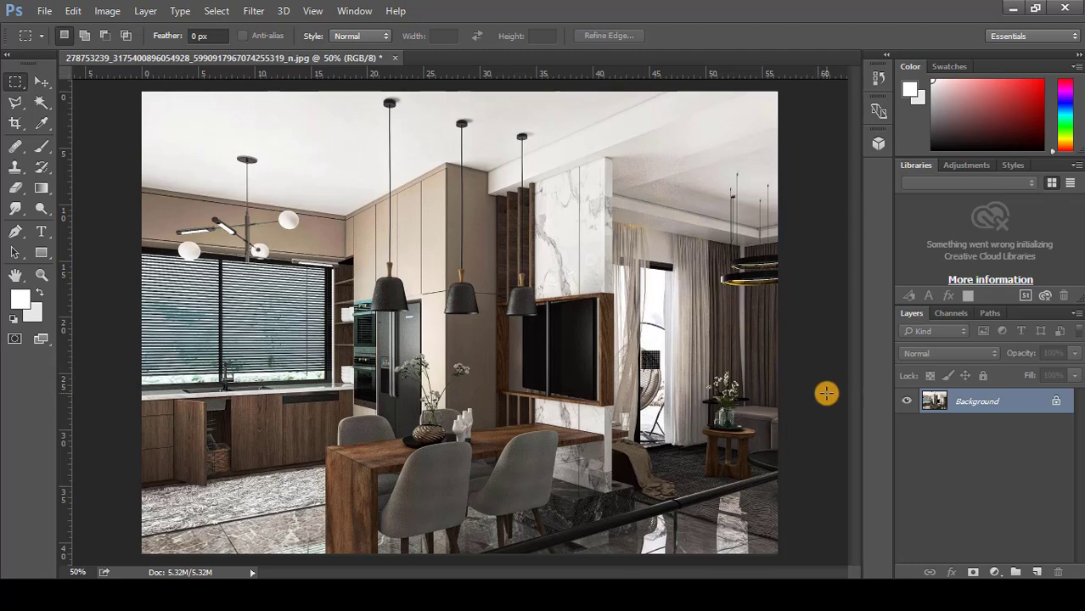
- Convert the Background into an editable layer named Layer 0 and duplicate it, keeping the copy above the original
{"action": "double_click", "coordinate": [1048, 405]}
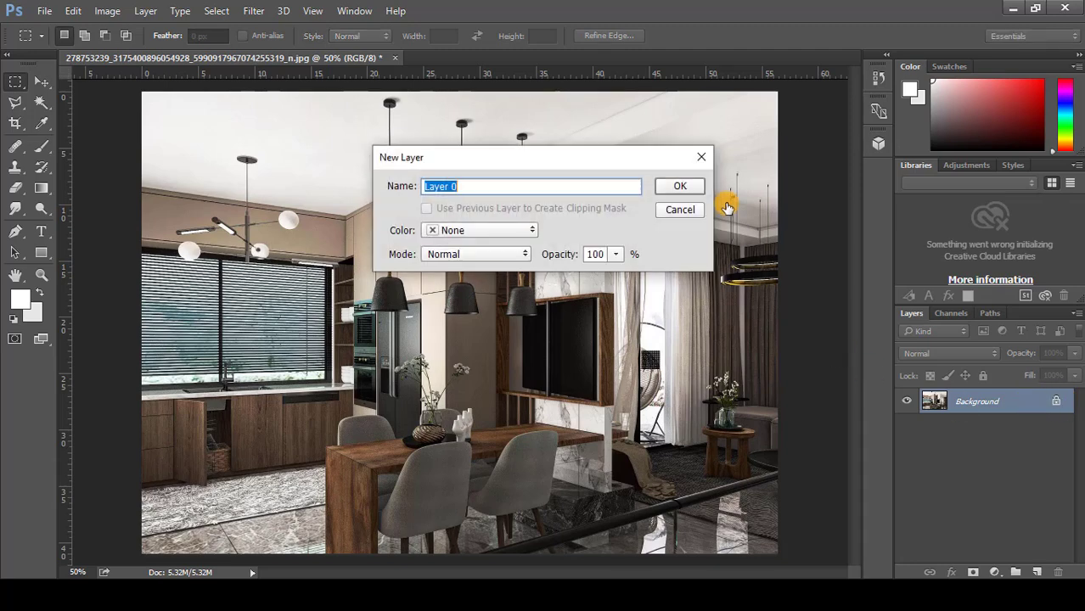
{"action": "left_click", "coordinate": [688, 188]}
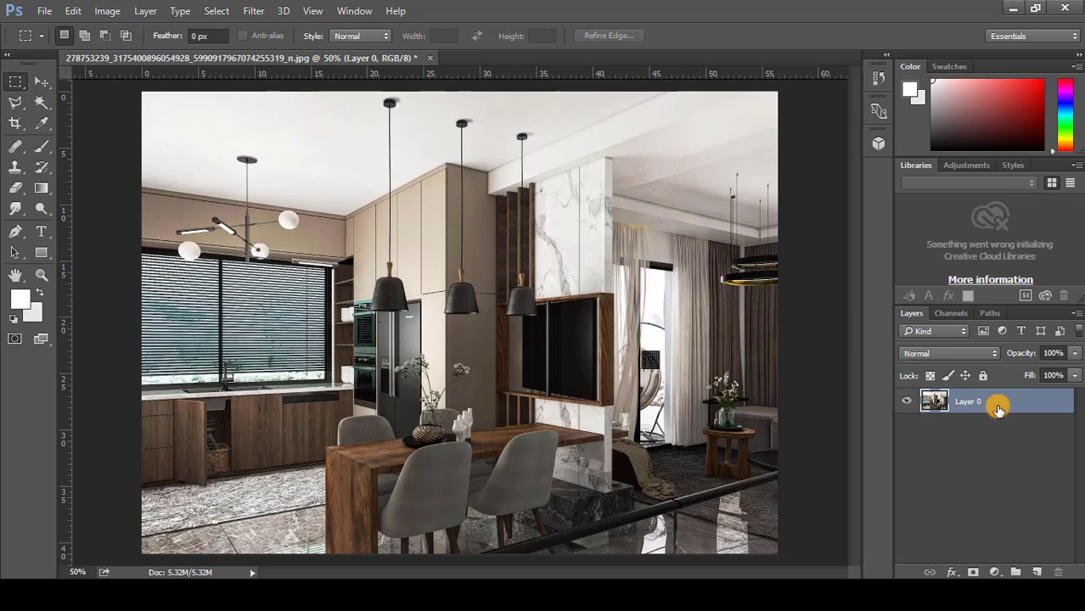
{"action": "left_click_drag", "start_coordinate": [998, 408], "coordinate": [997, 433]}
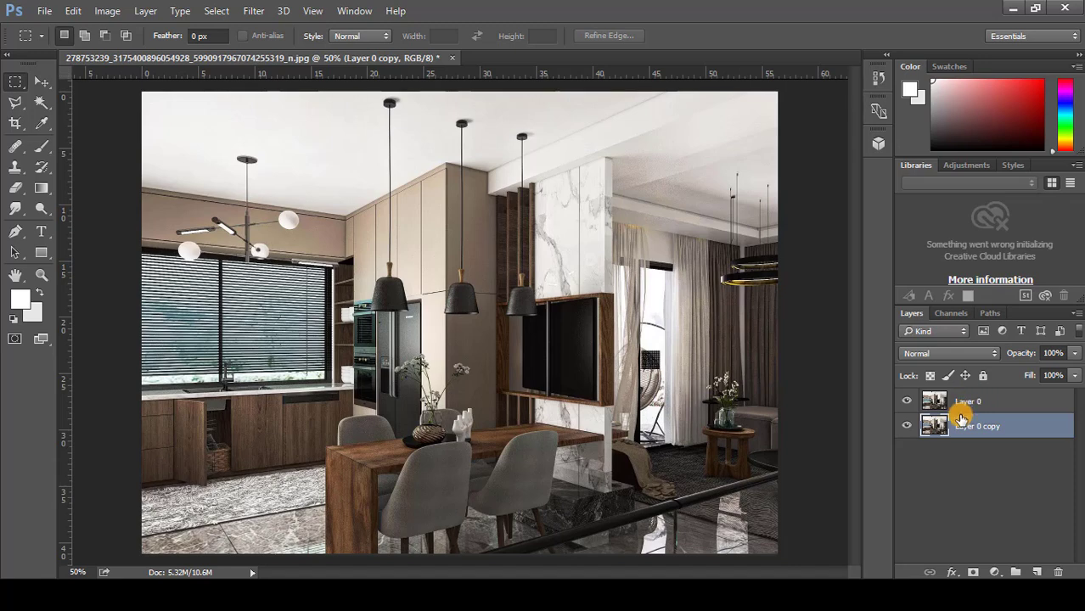
{"action": "left_click", "coordinate": [977, 407]}
{"action": "left_click_drag", "start_coordinate": [977, 407], "coordinate": [984, 428]}
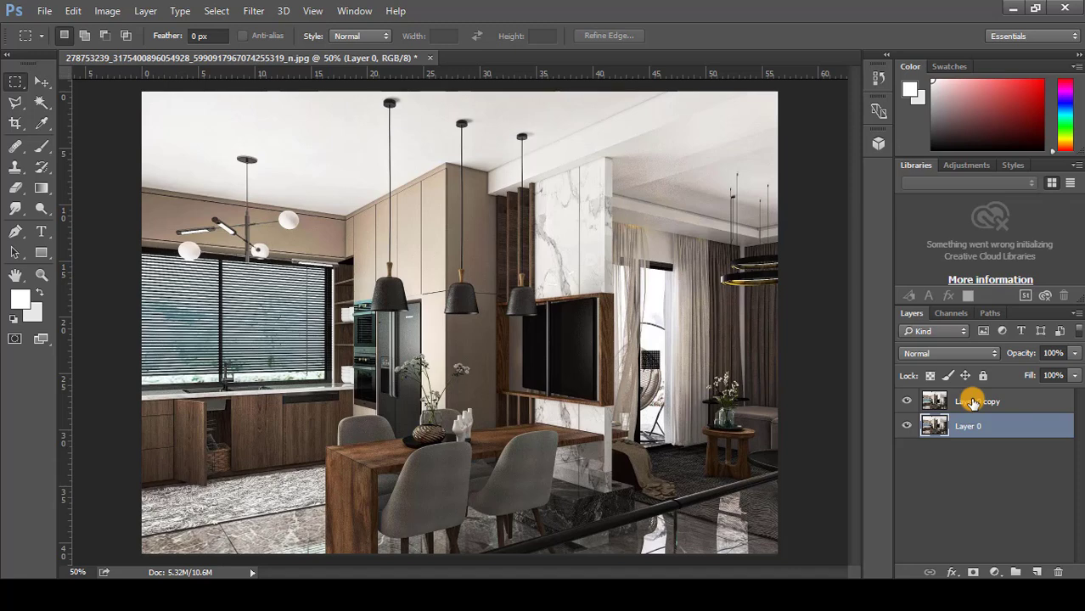
- Rename the upper duplicate layer as "After effets"
{"action": "left_click", "coordinate": [972, 403]}
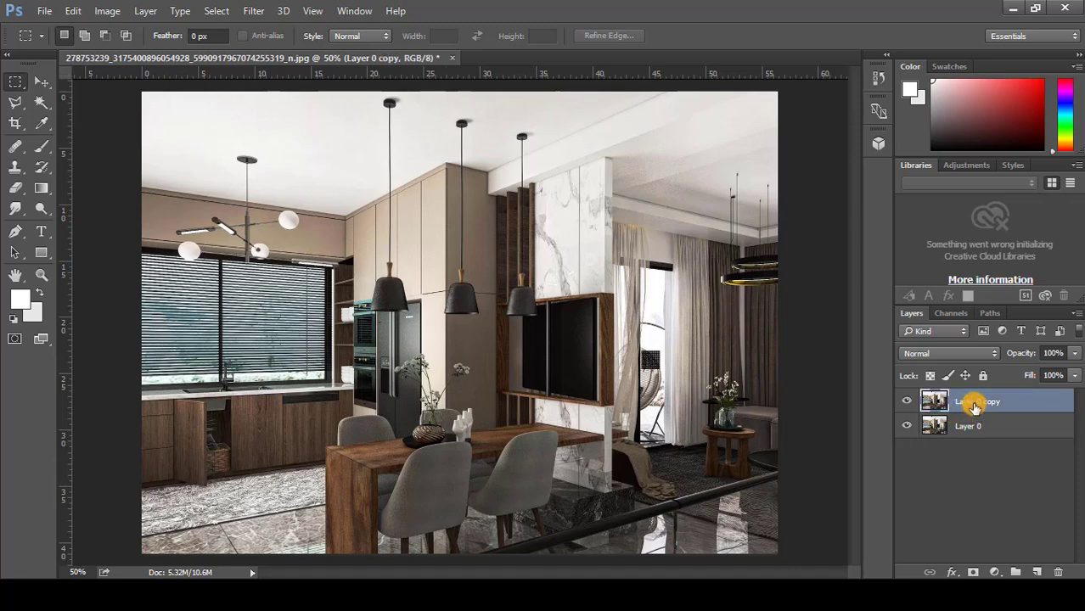
{"action": "double_click", "coordinate": [973, 404]}
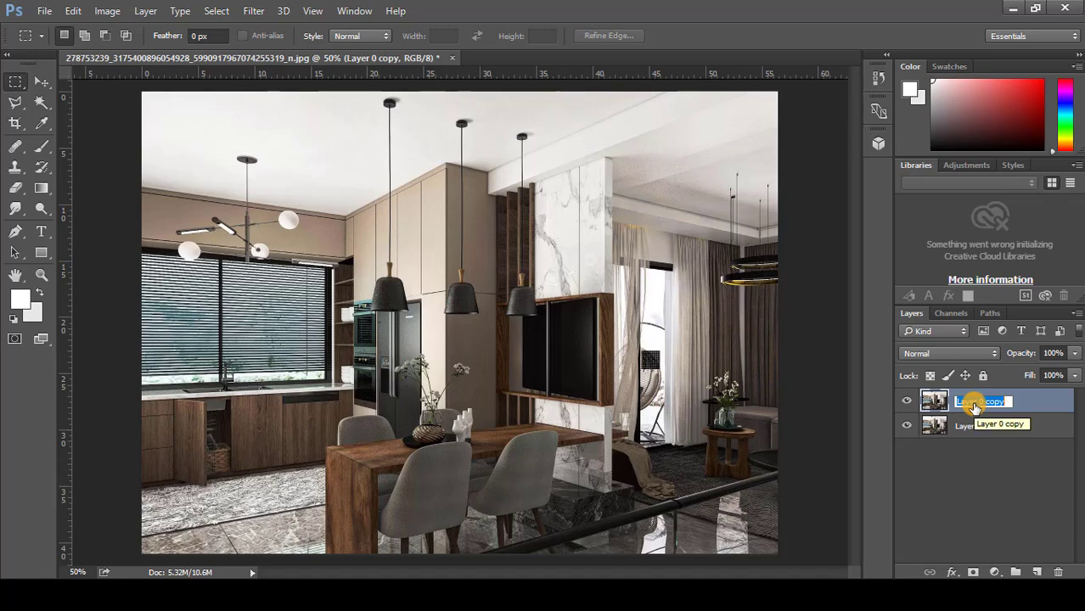
{"action": "type", "text": "After effets"}
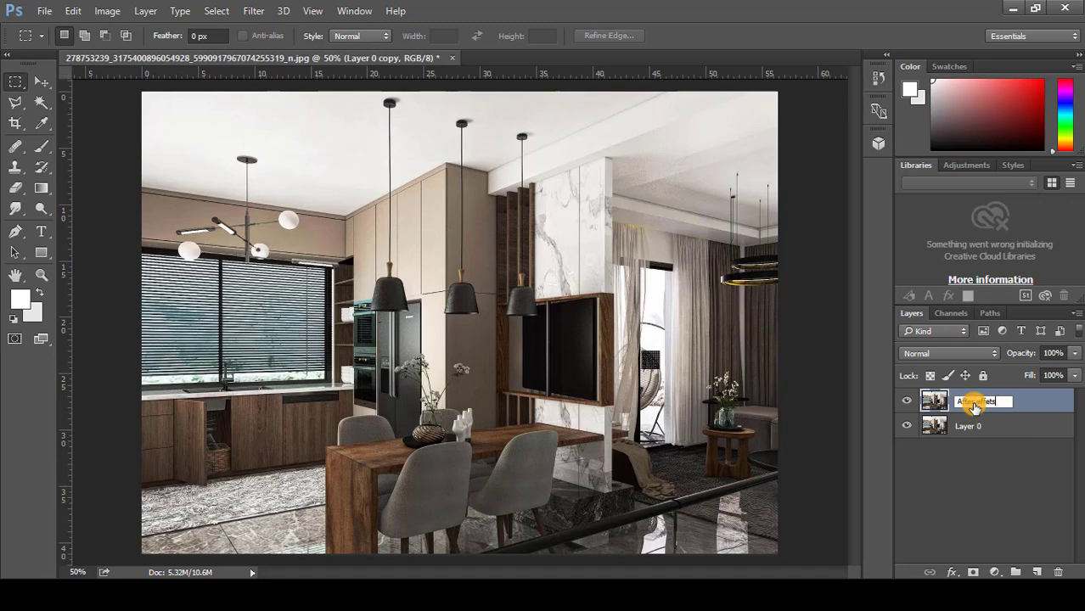
{"action": "key", "text": "Return"}
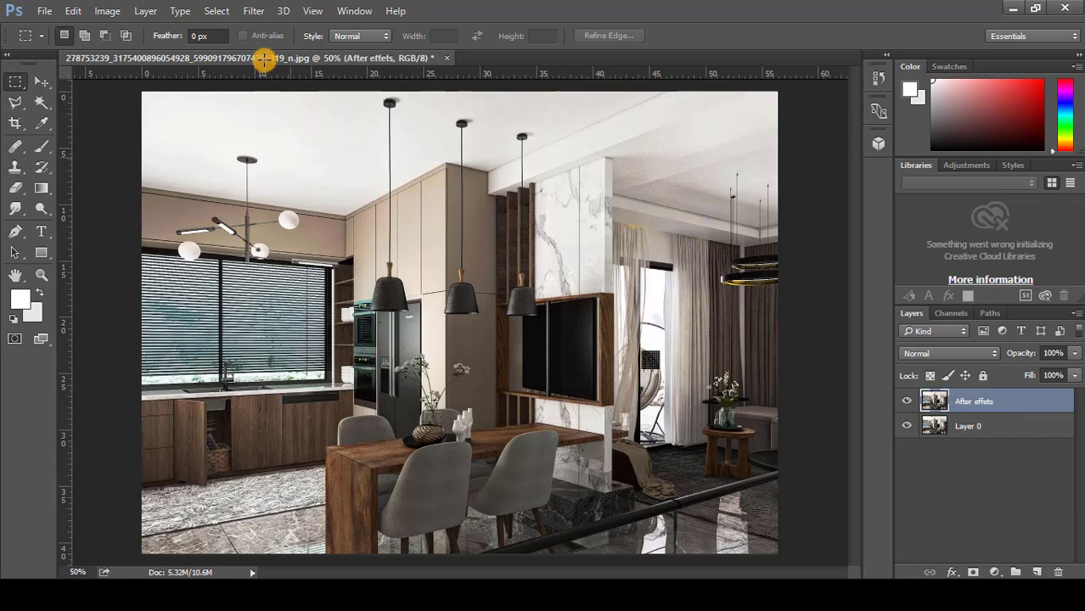
- Start the Camera Raw Filter on the After effets layer and set Highlights to -80 and Shadows to +40
{"action": "left_click", "coordinate": [254, 12]}
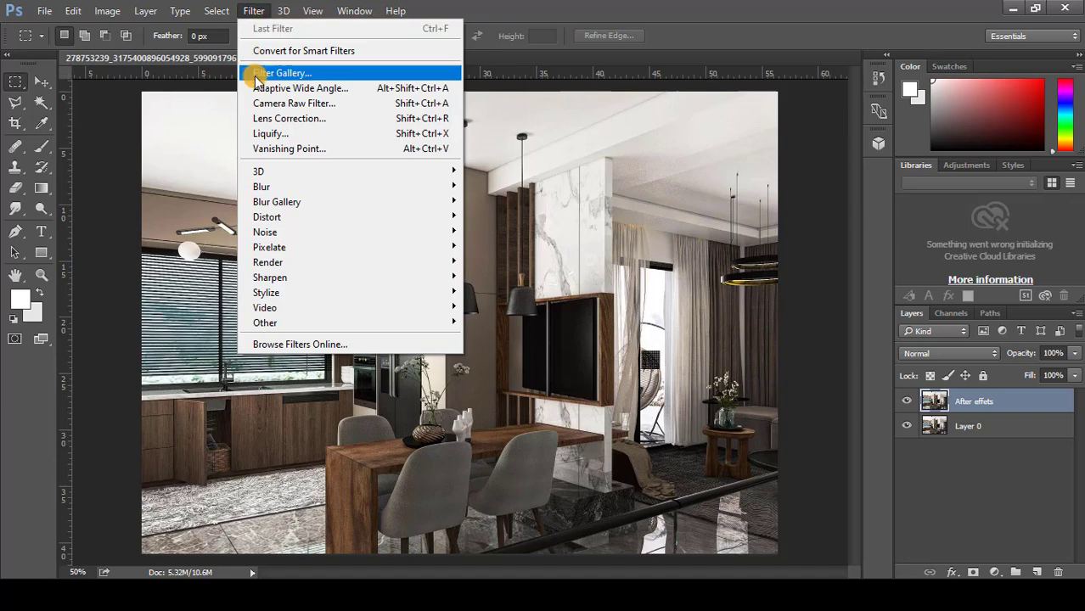
{"action": "left_click", "coordinate": [314, 105]}
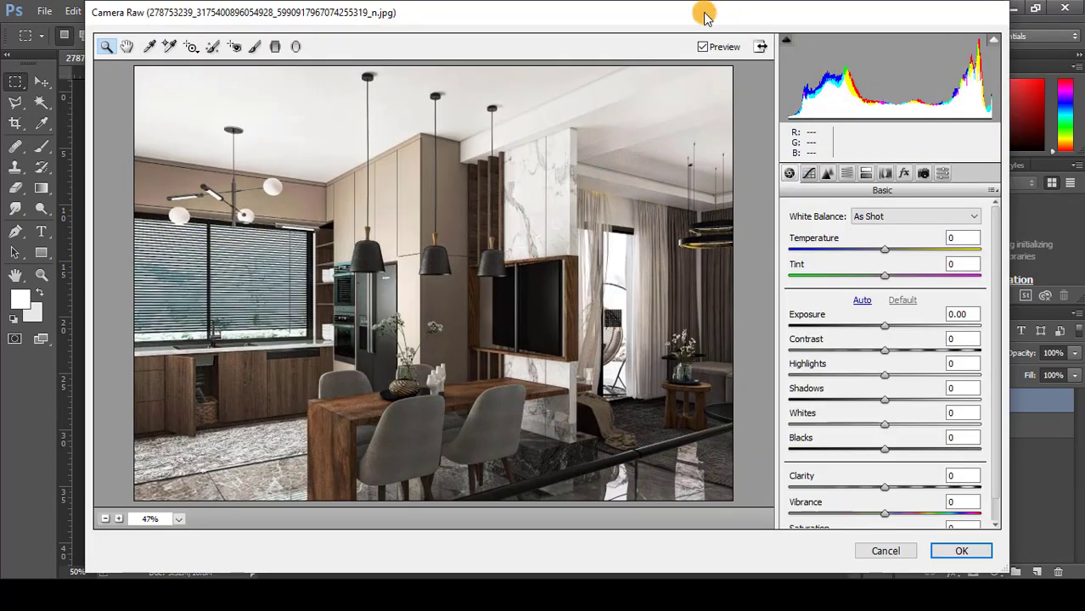
{"action": "mouse_move", "coordinate": [702, 12]}
{"action": "left_mouse_down"}
{"action": "mouse_move", "coordinate": [681, 10]}
{"action": "mouse_move", "coordinate": [701, 15]}
{"action": "left_mouse_up"}
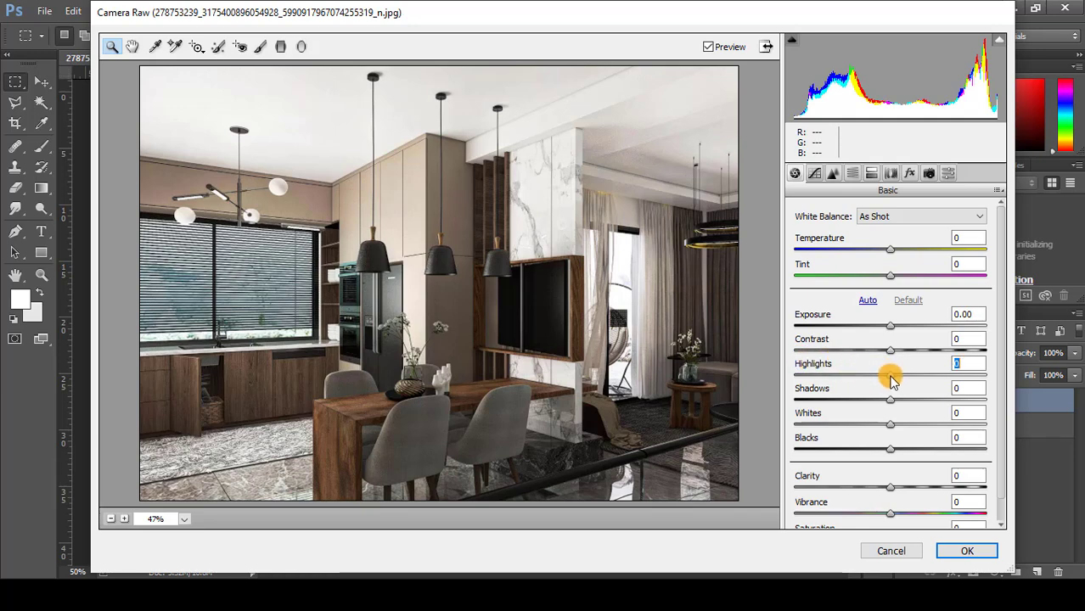
{"action": "left_click_drag", "start_coordinate": [891, 380], "coordinate": [813, 379]}
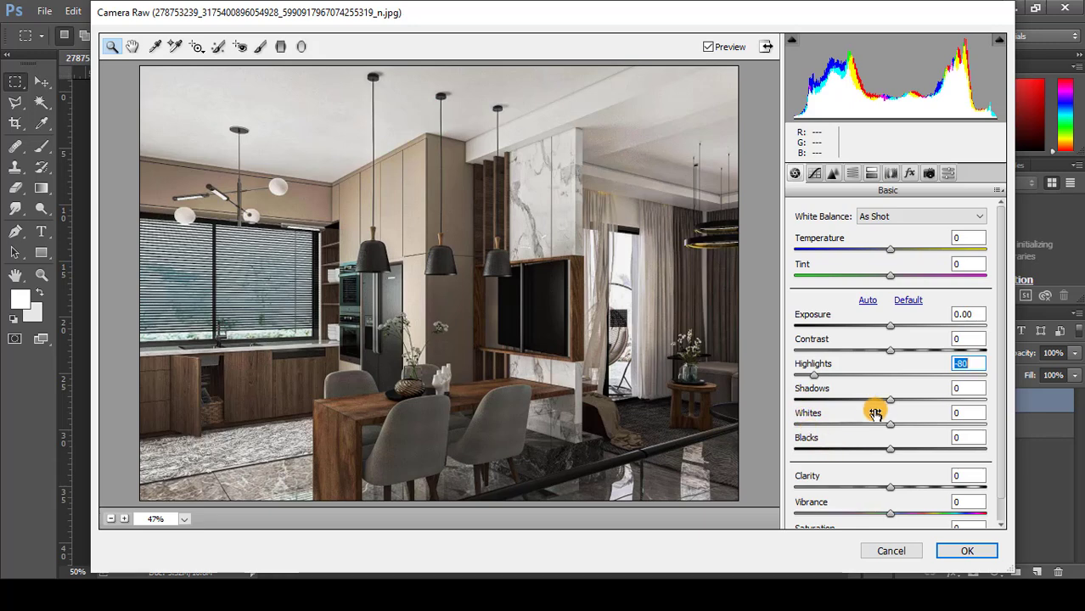
{"action": "left_click_drag", "start_coordinate": [888, 402], "coordinate": [928, 405]}
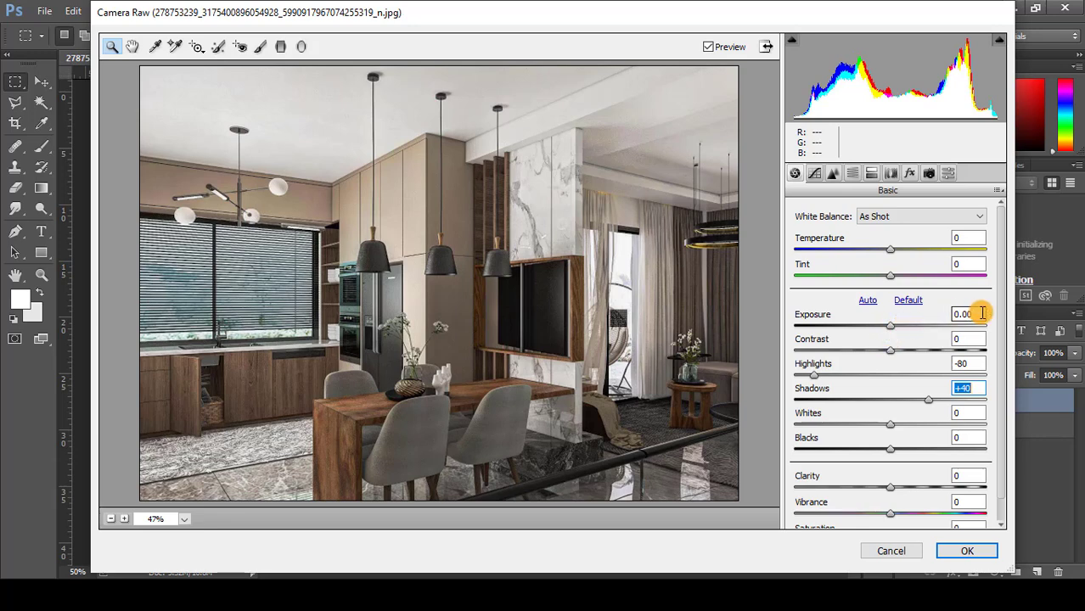
- Set the basic Exposure to +0.10 and Contrast to +20
{"action": "left_click", "coordinate": [955, 312]}
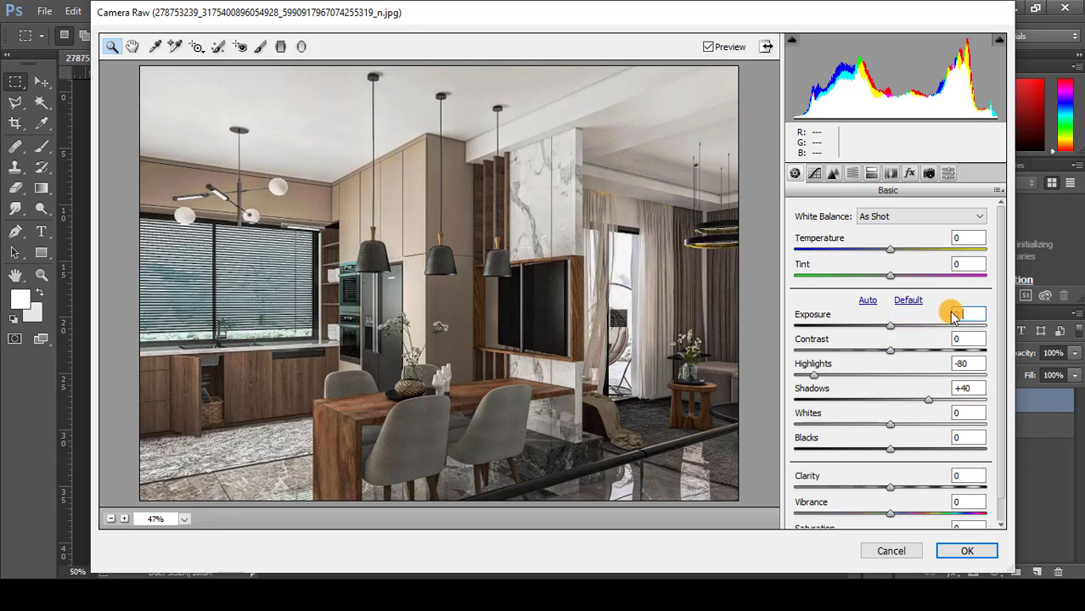
{"action": "type", "text": "1"}
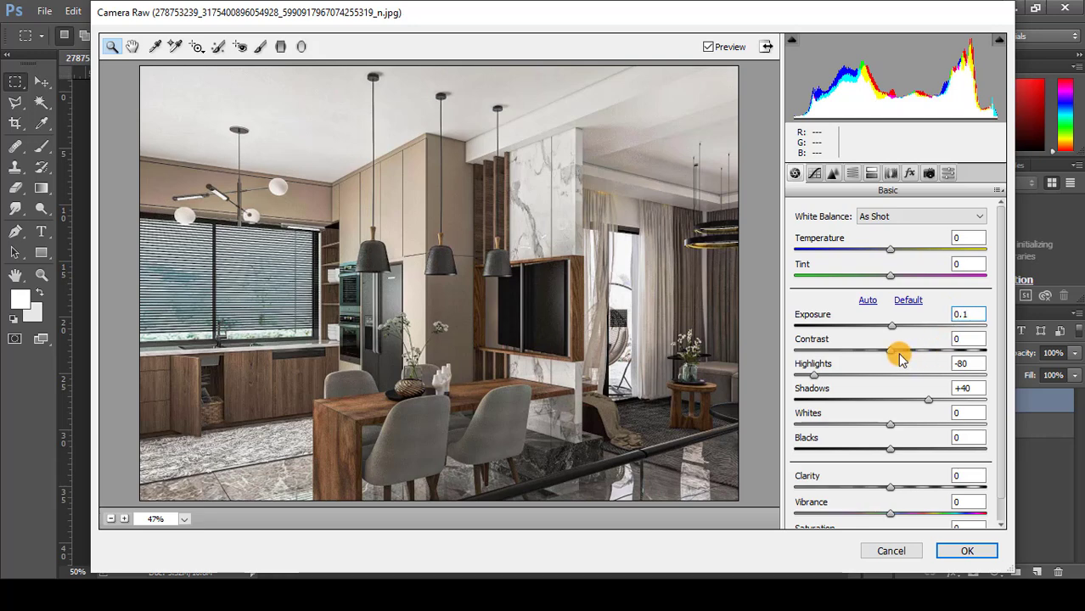
{"action": "left_click", "coordinate": [947, 340]}
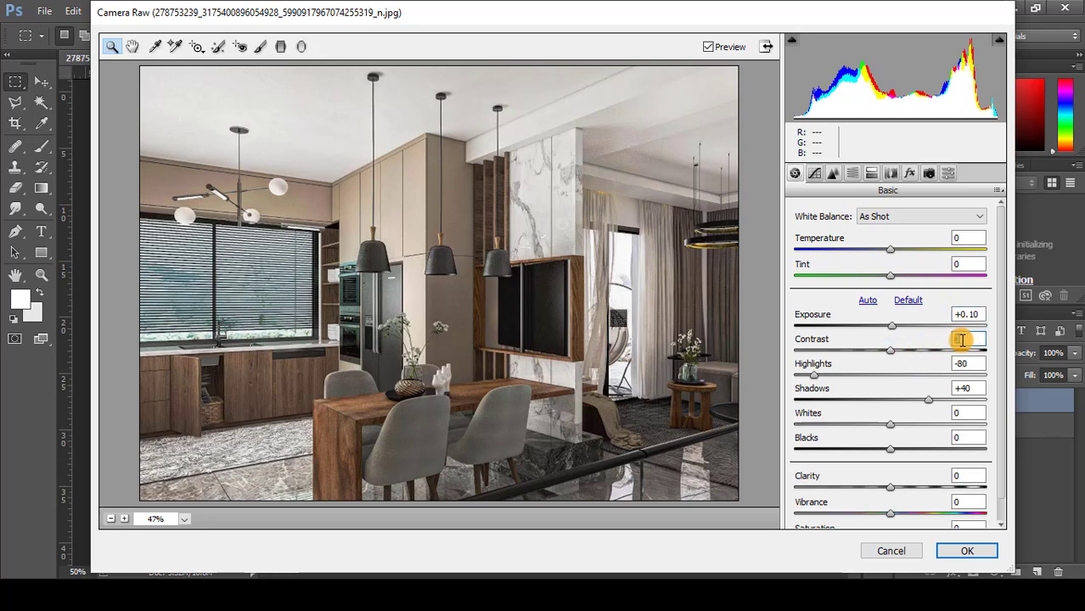
{"action": "mouse_move", "coordinate": [893, 353]}
{"action": "left_mouse_down"}
{"action": "mouse_move", "coordinate": [939, 357]}
{"action": "mouse_move", "coordinate": [910, 354]}
{"action": "left_mouse_up"}
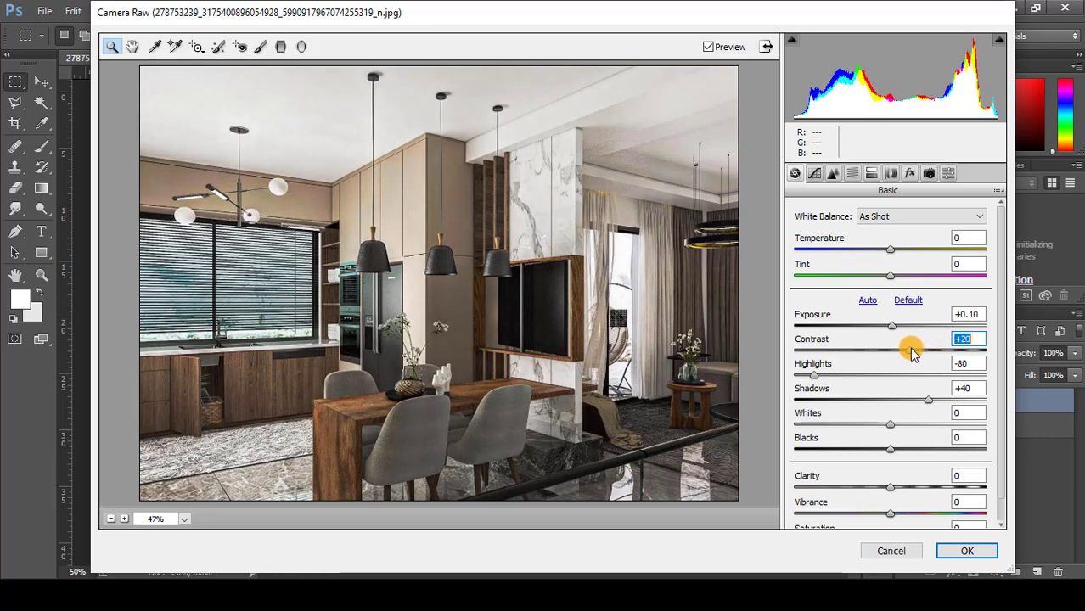
- Set Clarity to +35 and Vibrance to +10, and apply the Camera Raw adjustments to the layer
{"action": "scroll", "coordinate": [882, 478], "scroll_direction": "down", "scroll_amount": 1}
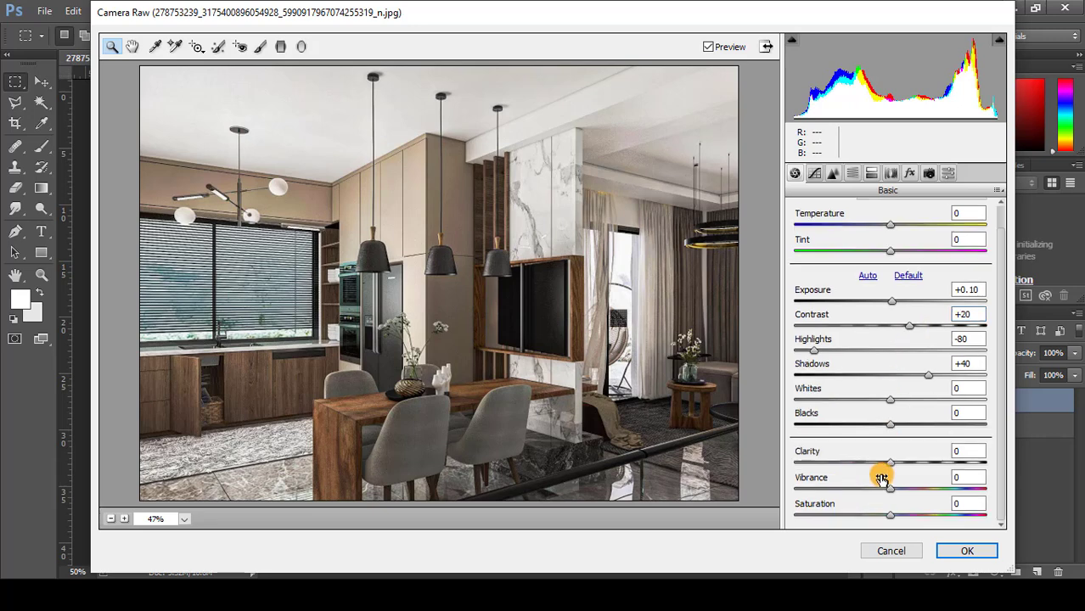
{"action": "left_click", "coordinate": [965, 451]}
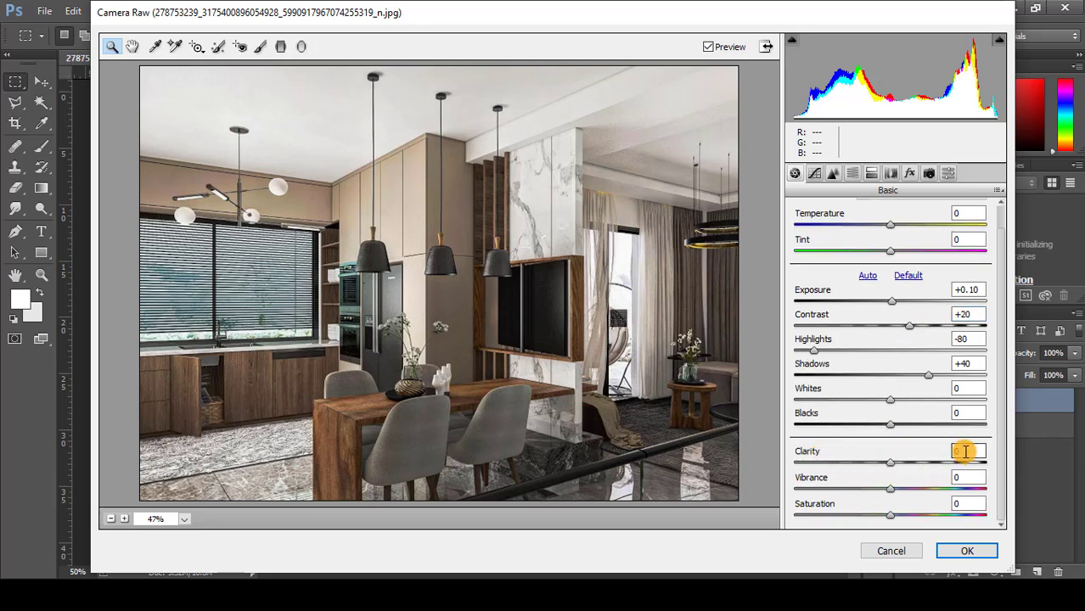
{"action": "key", "text": "BackSpace"}
{"action": "type", "text": "35"}
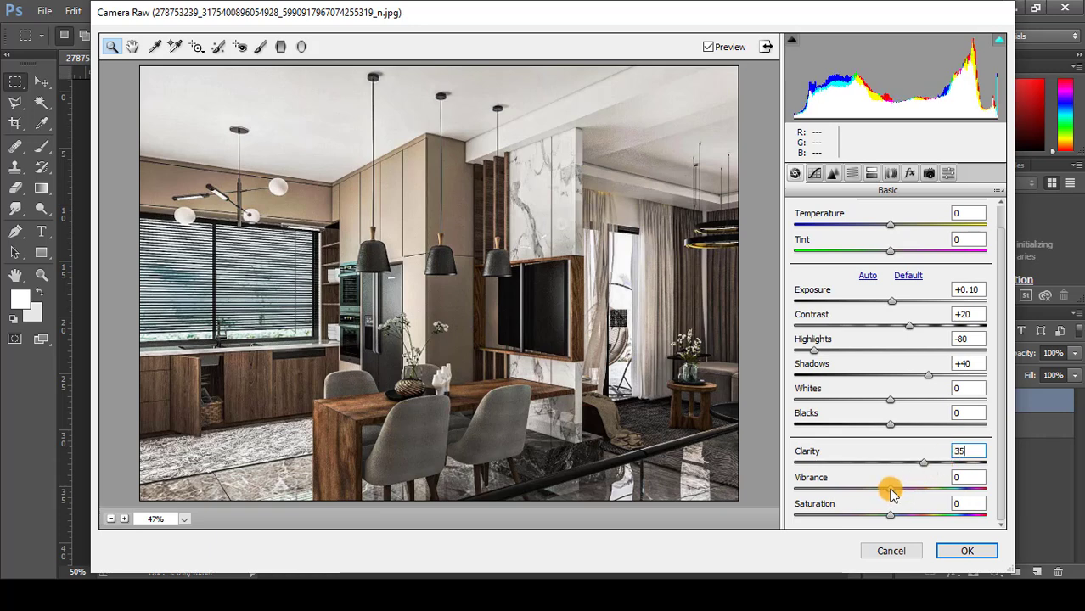
{"action": "left_click", "coordinate": [954, 480]}
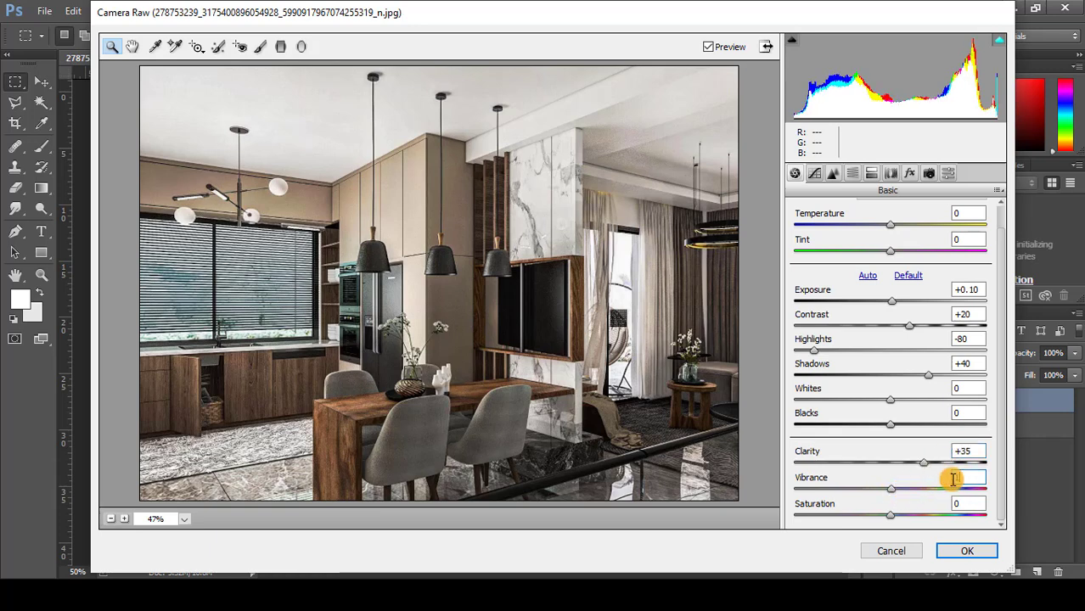
{"action": "type", "text": "10"}
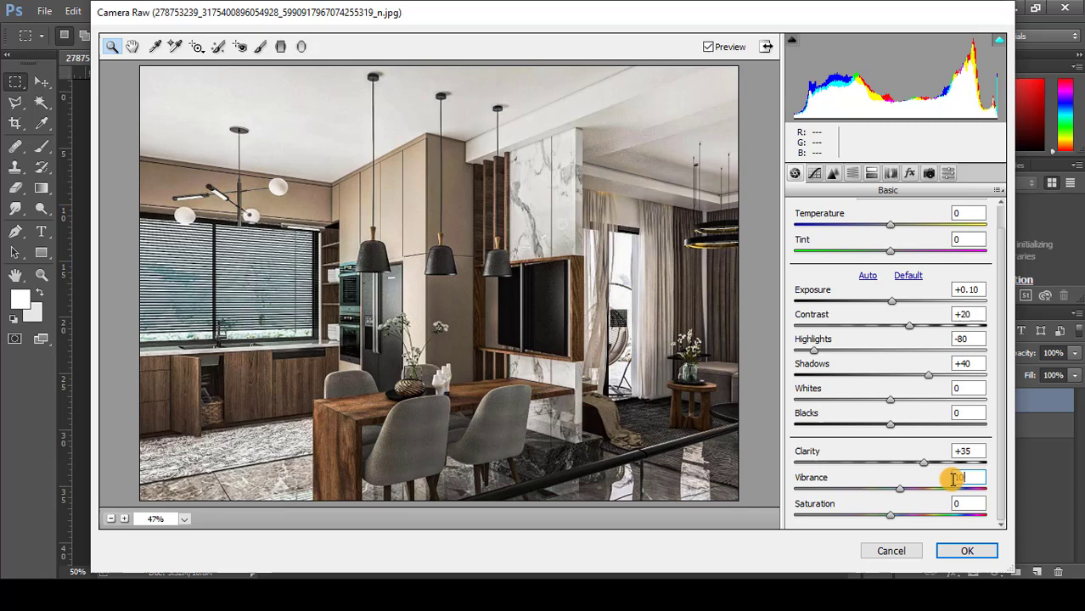
{"action": "left_click", "coordinate": [969, 543]}
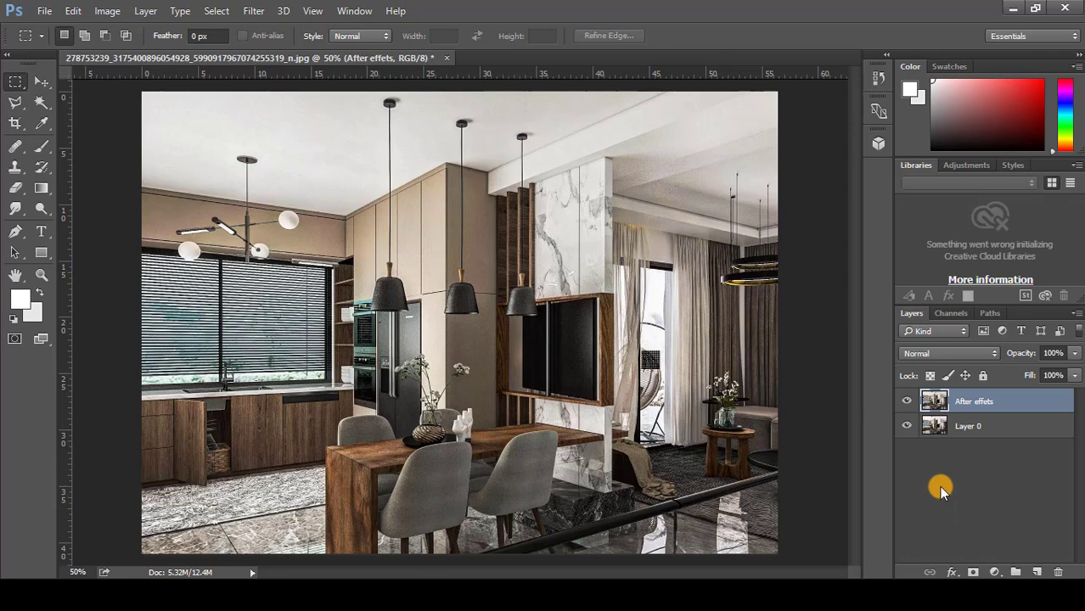
- Compare the image before and after the filter by toggling the After effets layer's visibility, leaving the layer shown
{"action": "left_click", "coordinate": [907, 406]}
{"action": "left_click", "coordinate": [907, 406]}
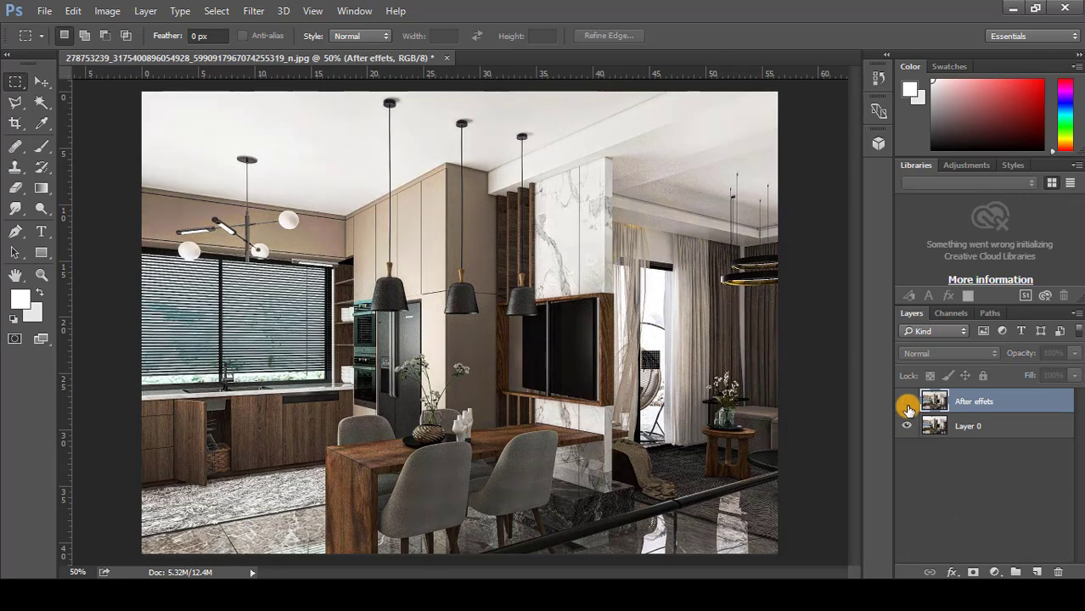
{"action": "left_click", "coordinate": [908, 407]}
{"action": "left_click", "coordinate": [908, 407]}
{"action": "left_click", "coordinate": [907, 408]}
{"action": "left_click", "coordinate": [908, 408]}
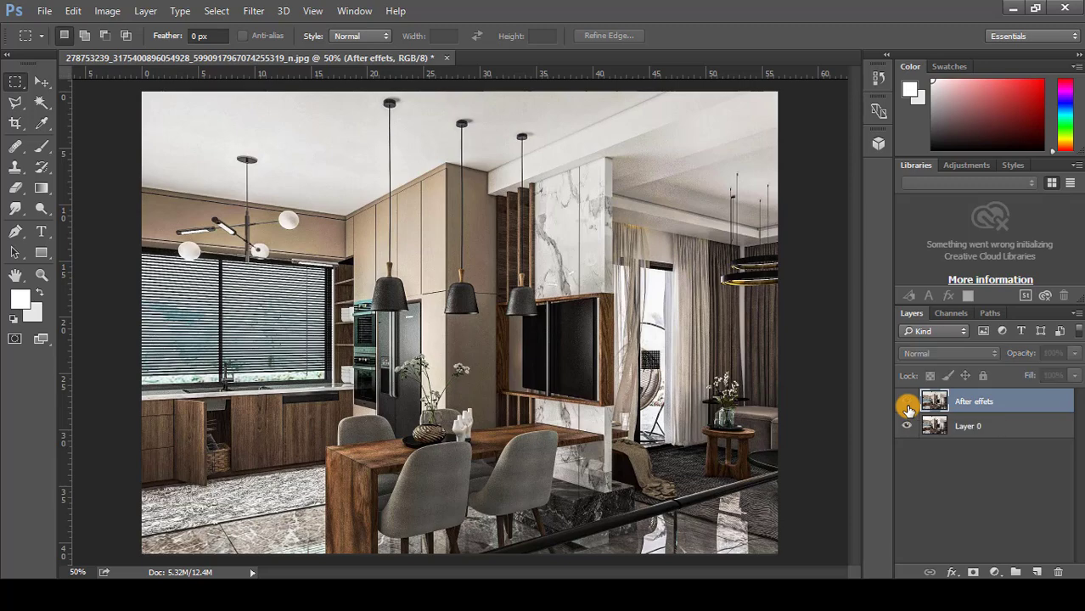
{"action": "left_click", "coordinate": [907, 408]}
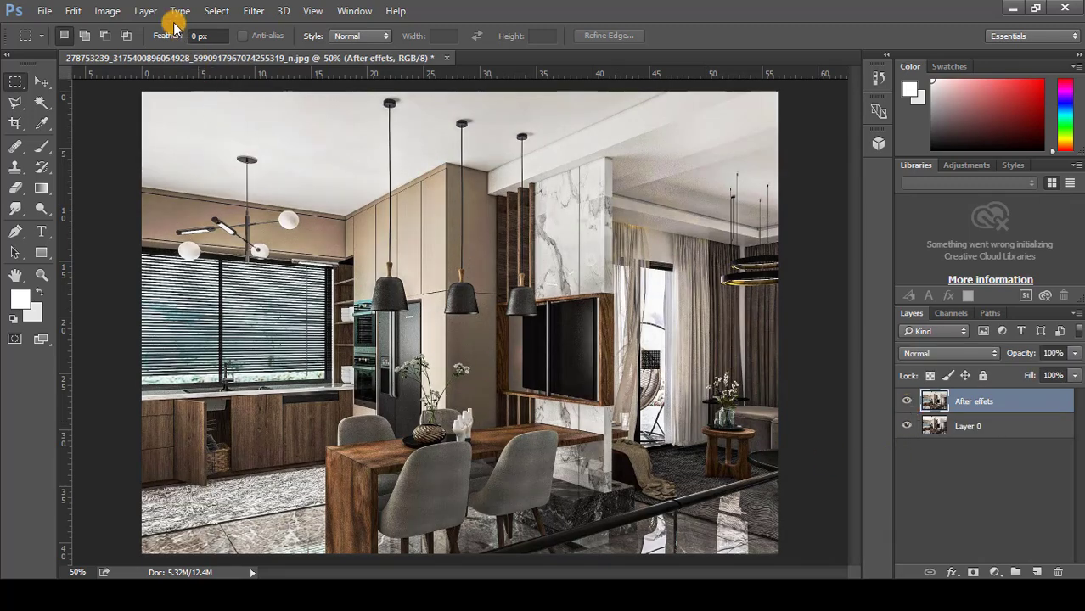
- Start another Camera Raw Filter on the After effets layer and set the parametric tone curve's Lights to +38 and Shadows to -35
{"action": "left_click", "coordinate": [253, 10]}
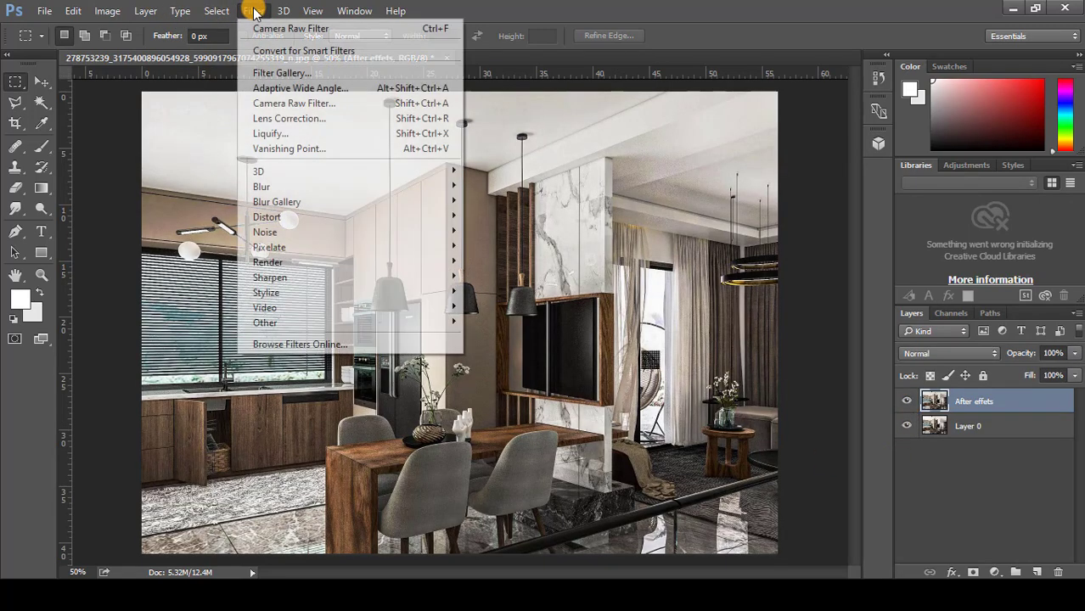
{"action": "left_click", "coordinate": [259, 106]}
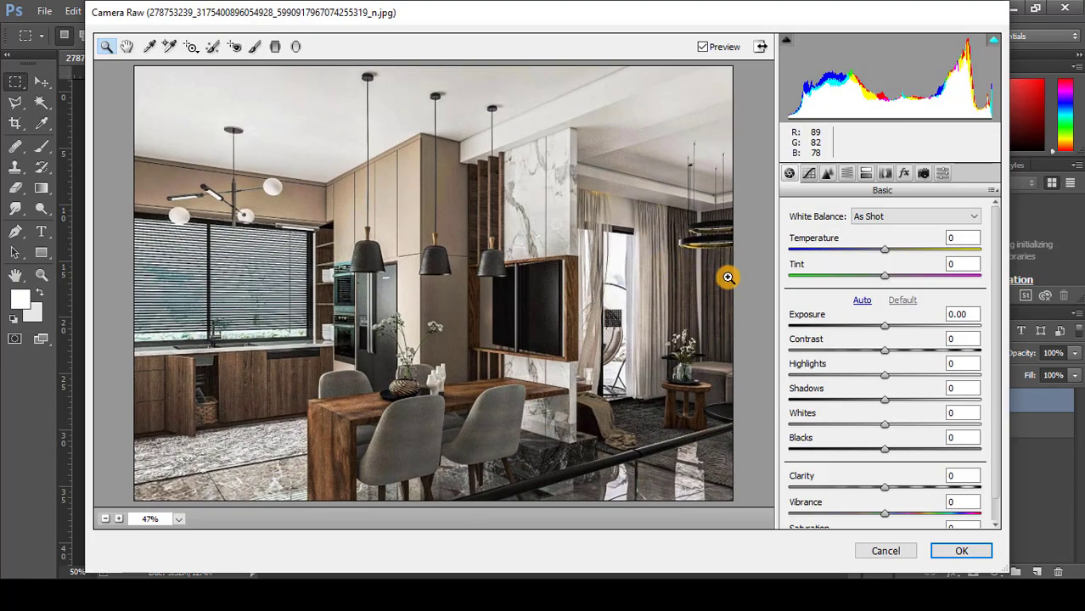
{"action": "left_click", "coordinate": [809, 175]}
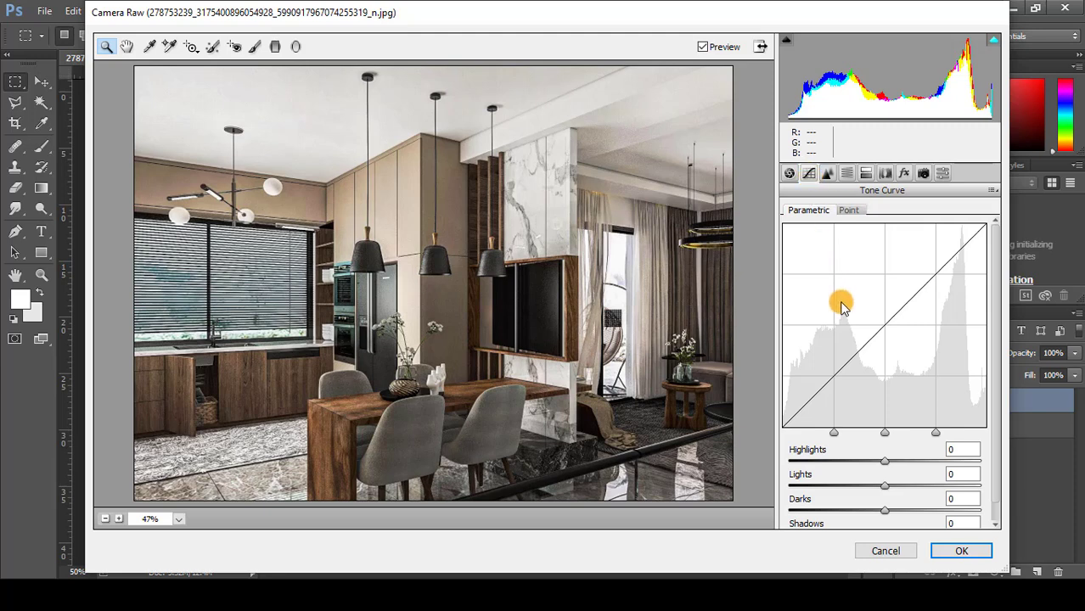
{"action": "left_click_drag", "start_coordinate": [886, 486], "coordinate": [854, 520]}
{"action": "scroll", "coordinate": [903, 481], "scroll_direction": "down", "scroll_amount": 1}
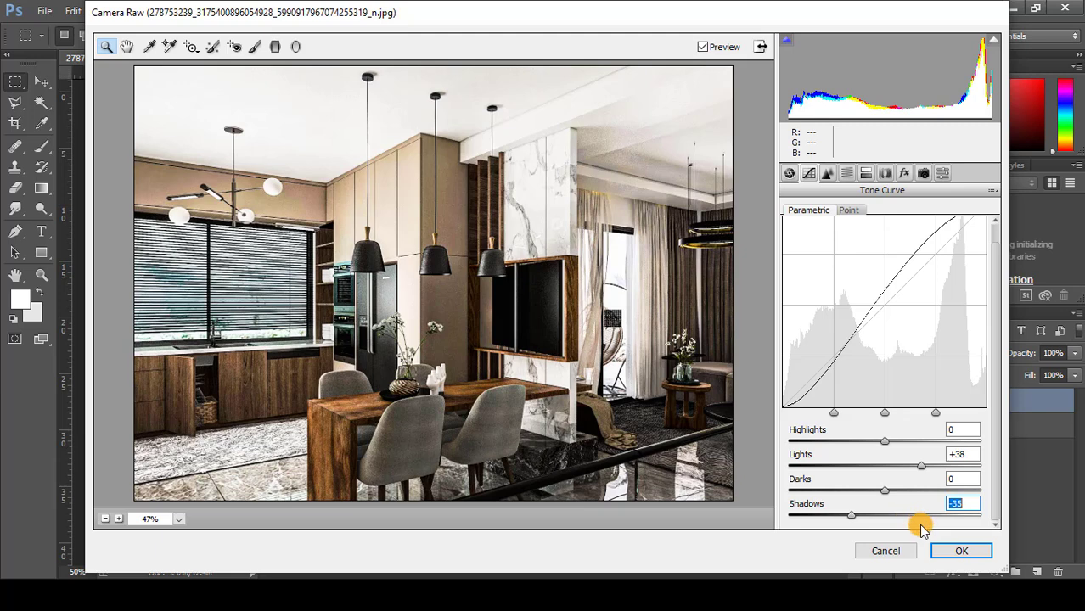
- Set the sharpening Amount to 29 and inspect its effect on the image details up close
{"action": "left_click", "coordinate": [827, 175]}
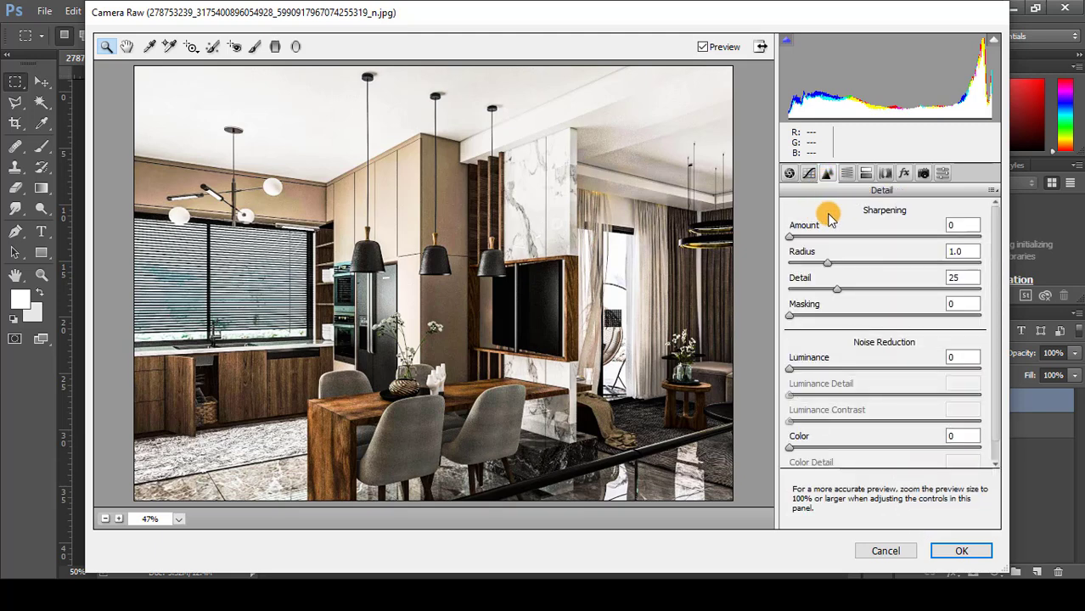
{"action": "left_click_drag", "start_coordinate": [804, 236], "coordinate": [830, 248]}
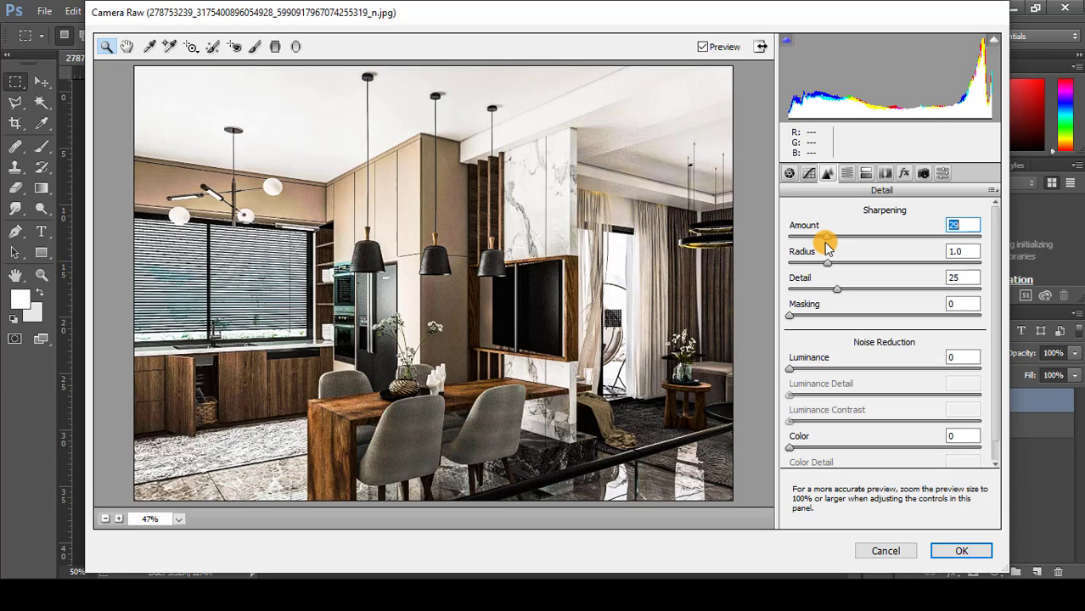
{"action": "left_click", "coordinate": [584, 311]}
{"action": "left_click", "coordinate": [584, 311]}
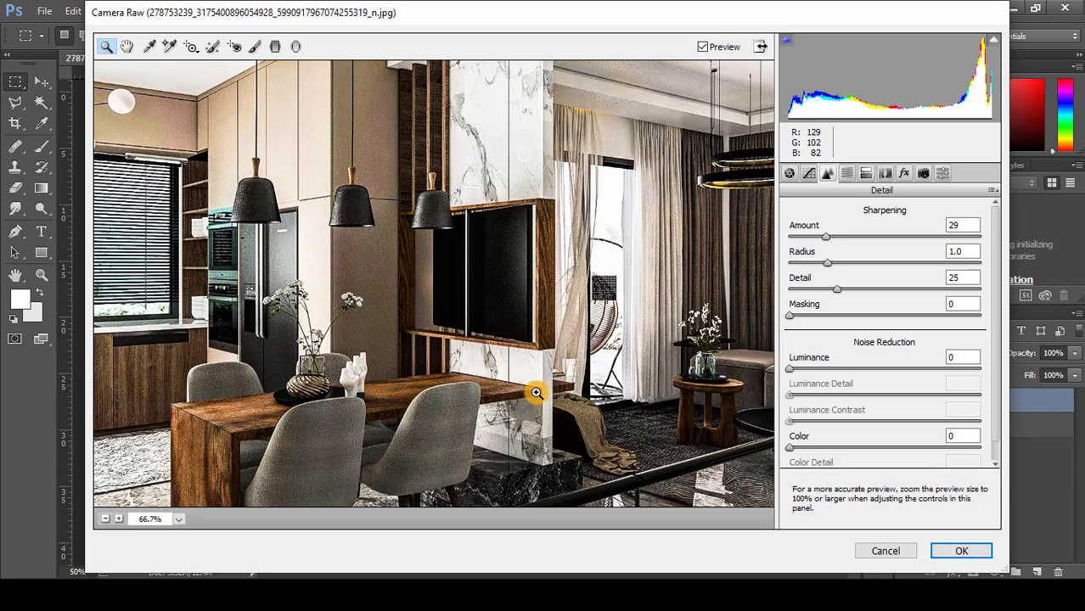
{"action": "left_click", "coordinate": [625, 381]}
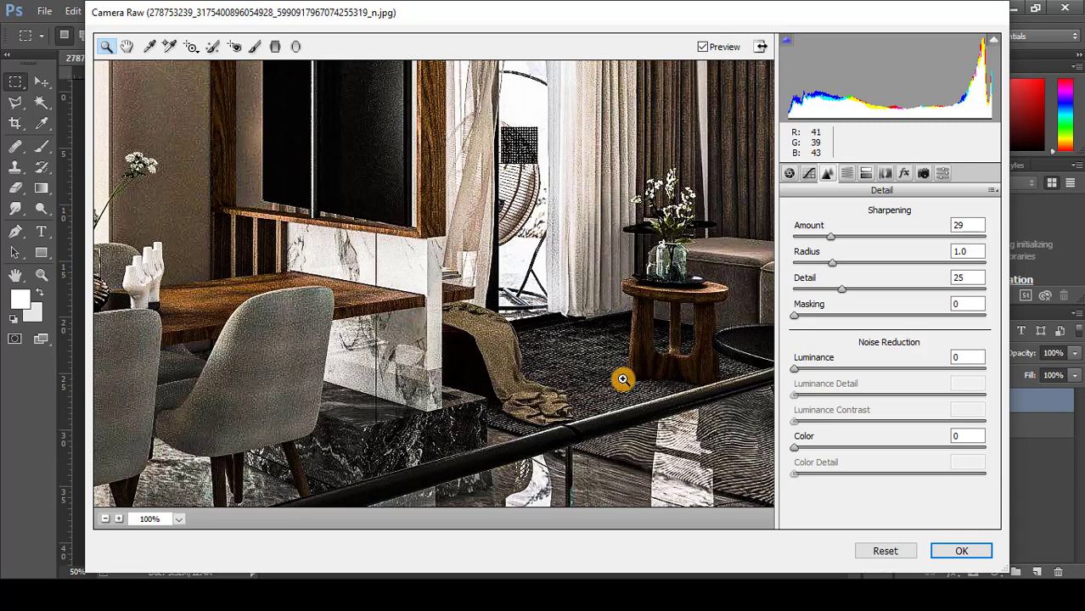
{"action": "left_click", "coordinate": [624, 381], "text": "alt"}
{"action": "left_click", "coordinate": [624, 381], "text": "alt"}
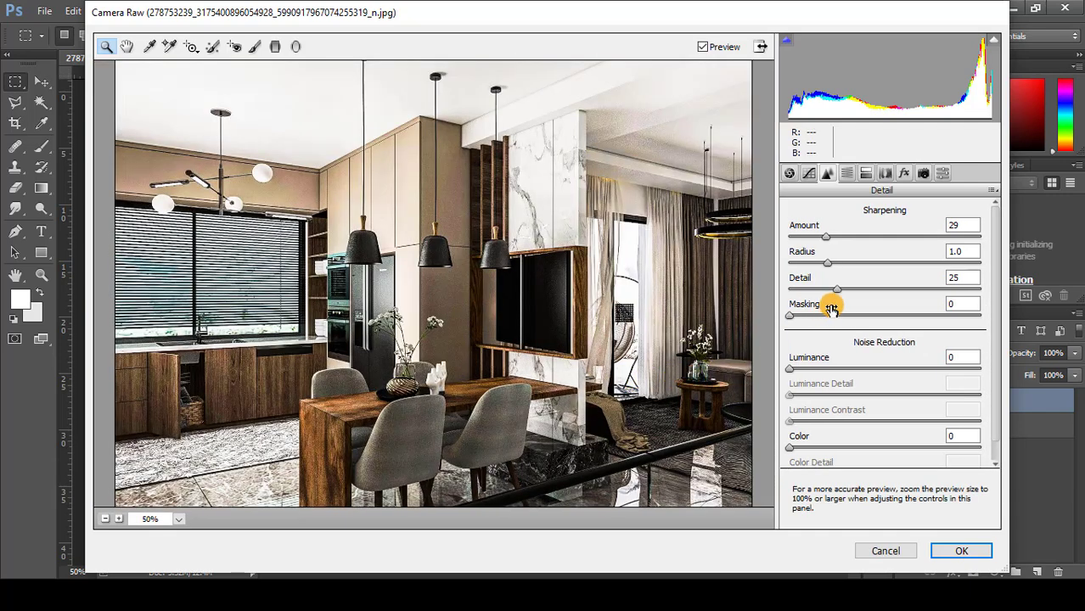
- Set the sharpening Detail to 40 and the noise reduction Luminance to 31 and Color to 22
{"action": "left_click_drag", "start_coordinate": [837, 291], "coordinate": [870, 293]}
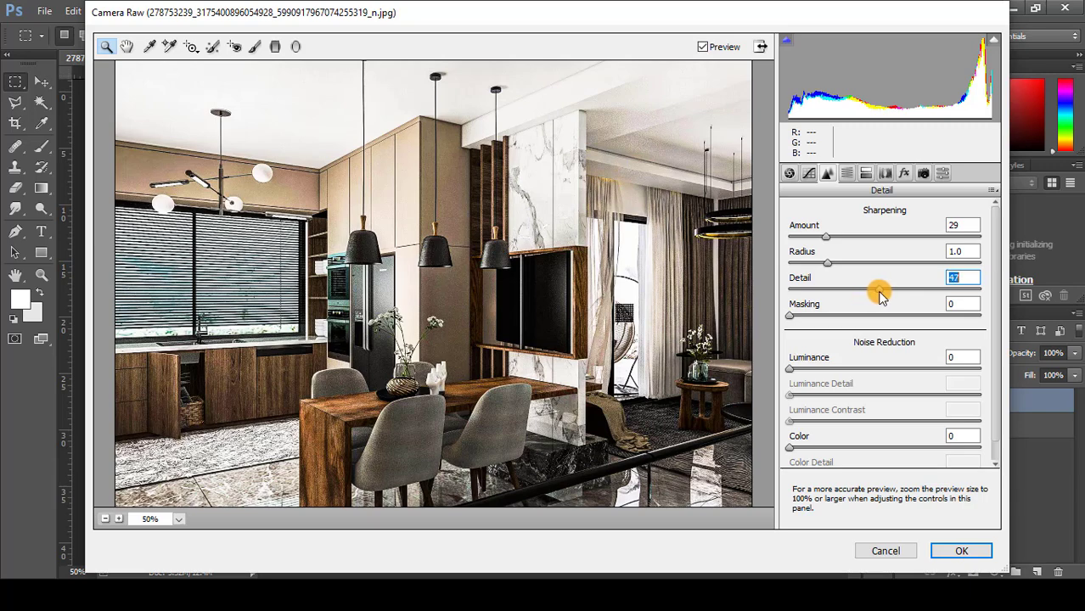
{"action": "left_click_drag", "start_coordinate": [871, 294], "coordinate": [867, 294]}
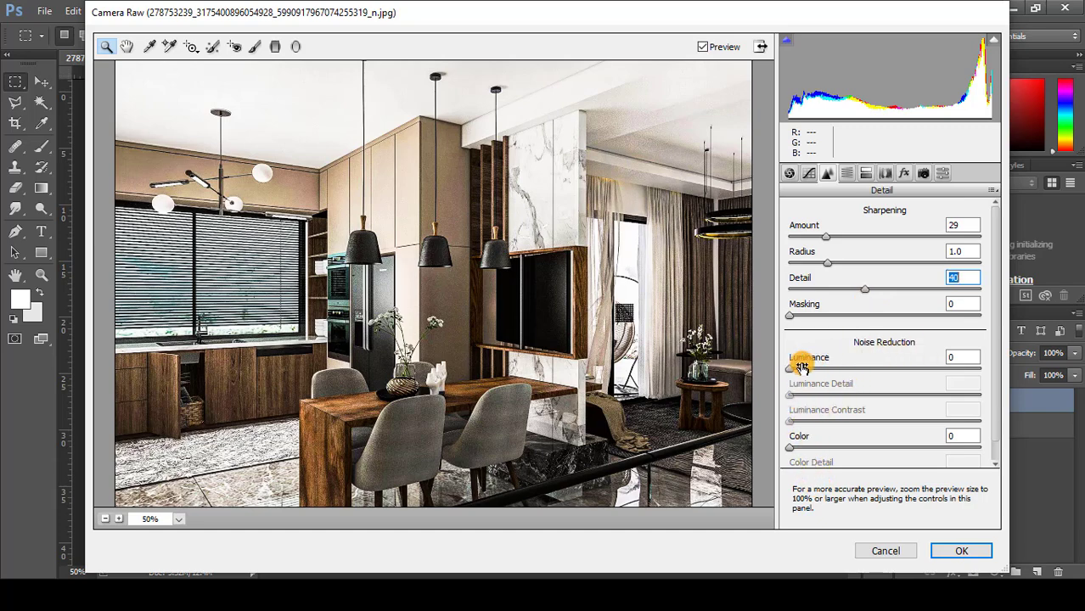
{"action": "left_click_drag", "start_coordinate": [790, 370], "coordinate": [832, 369]}
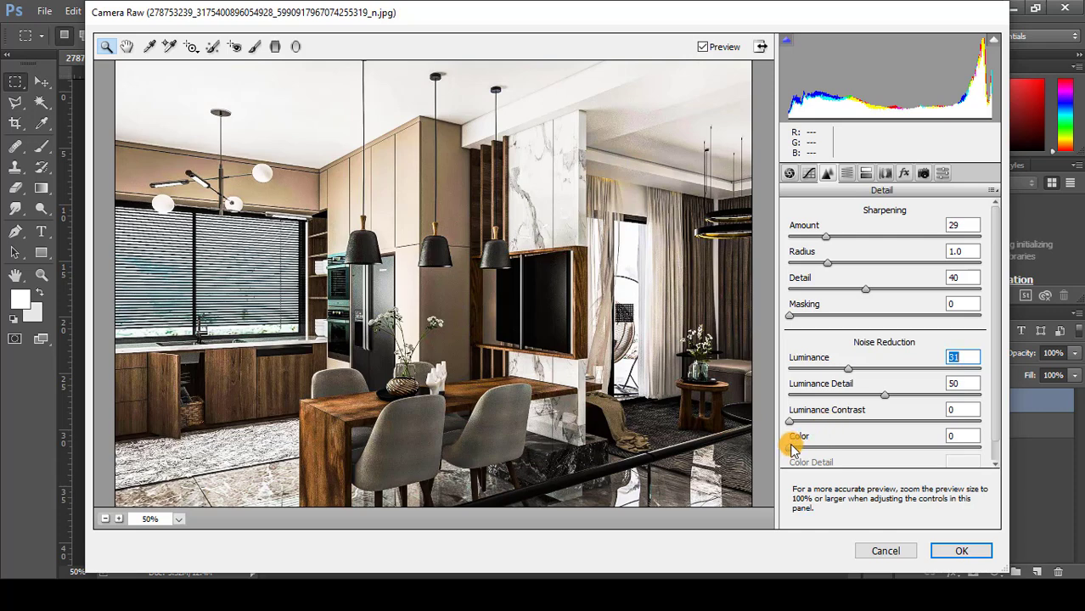
{"action": "left_click_drag", "start_coordinate": [791, 444], "coordinate": [835, 445]}
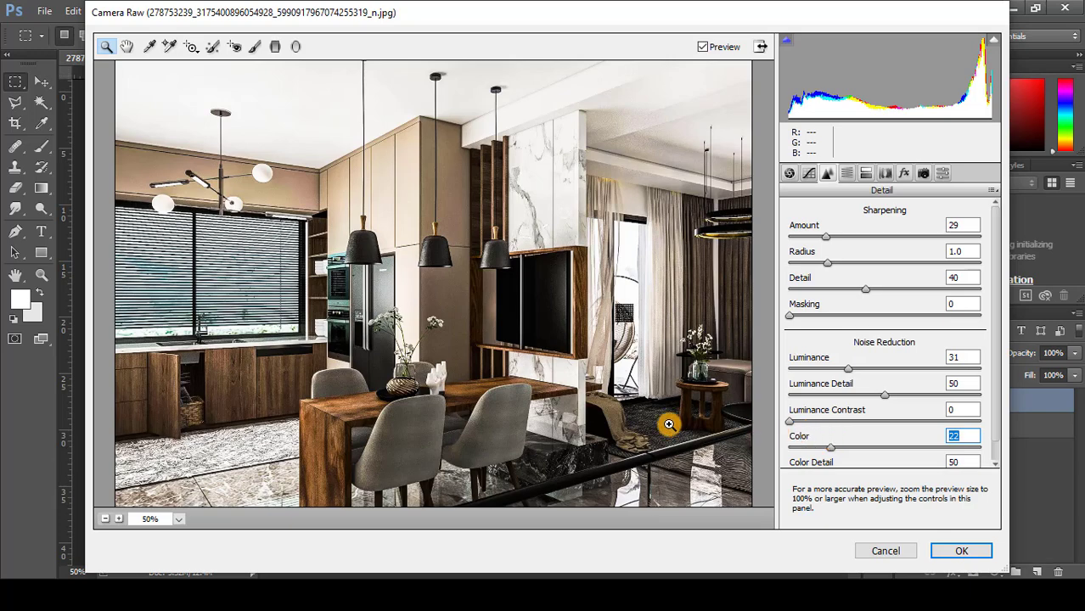
{"action": "left_click", "coordinate": [441, 330]}
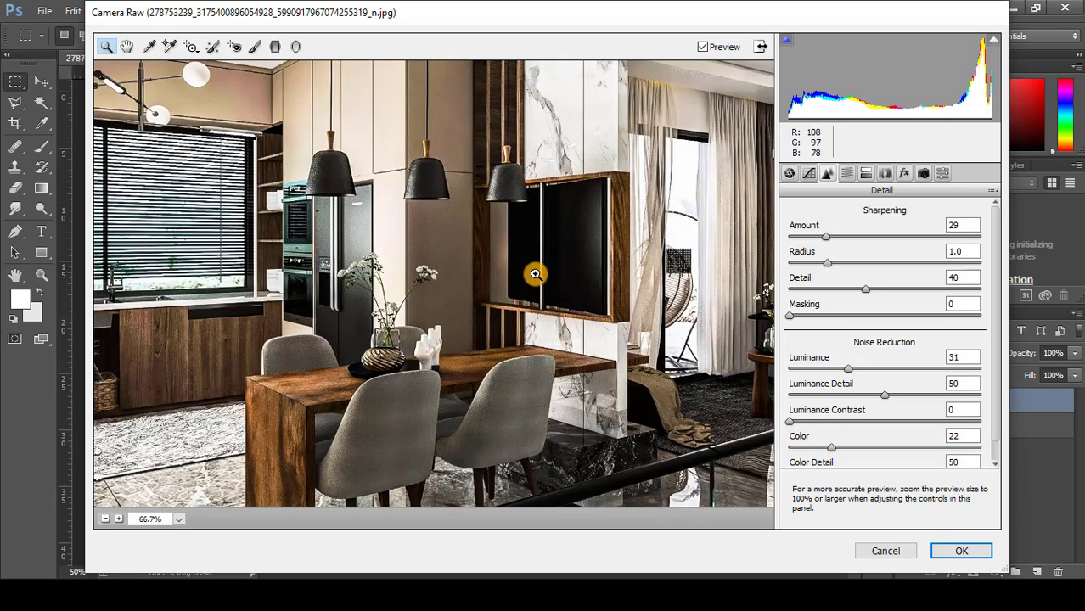
{"action": "left_click", "coordinate": [545, 330]}
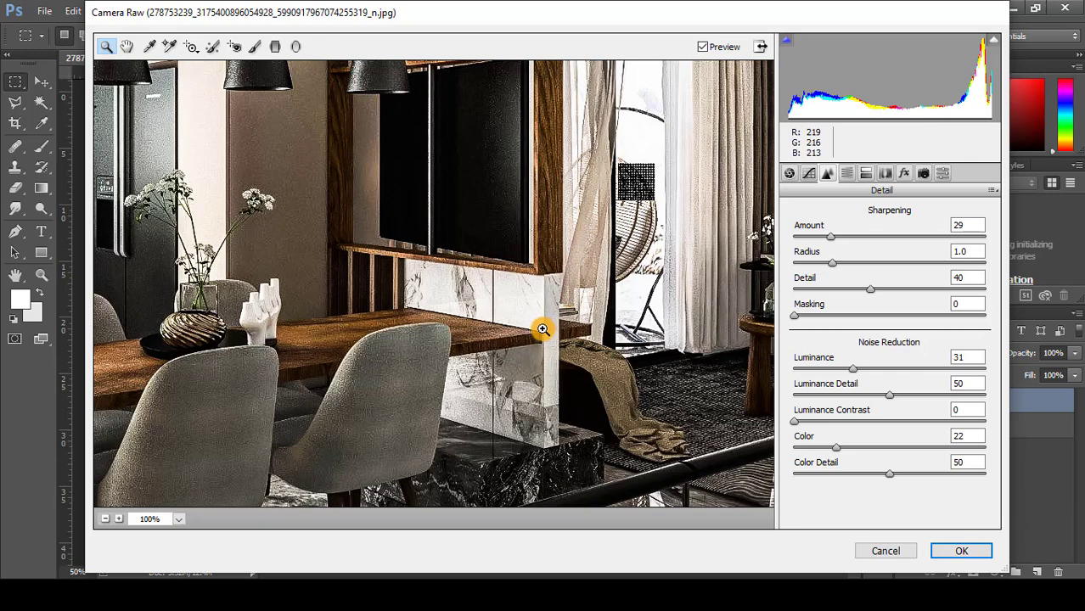
{"action": "left_click", "coordinate": [542, 329], "text": "alt"}
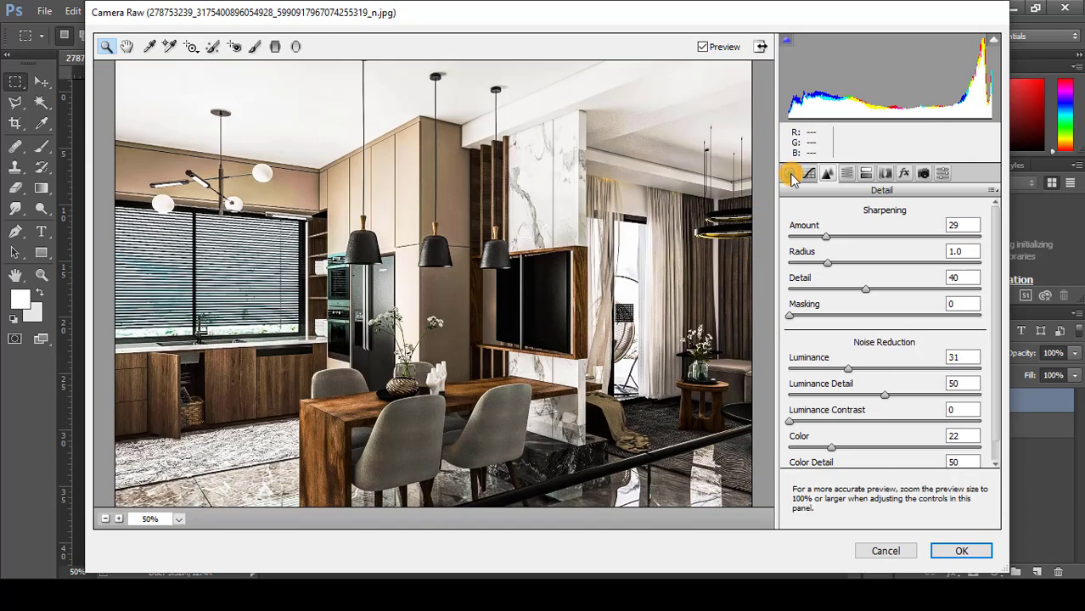
- Warm the image by setting the white balance Temperature to +6, and apply the Camera Raw adjustments to the layer
{"action": "left_click", "coordinate": [789, 174]}
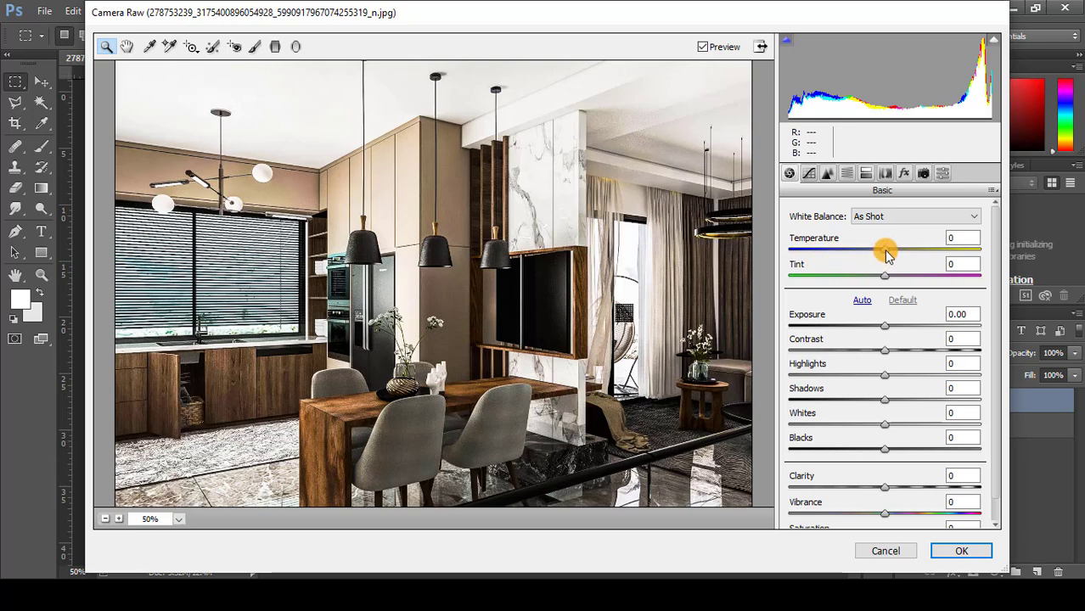
{"action": "left_click_drag", "start_coordinate": [886, 254], "coordinate": [892, 257]}
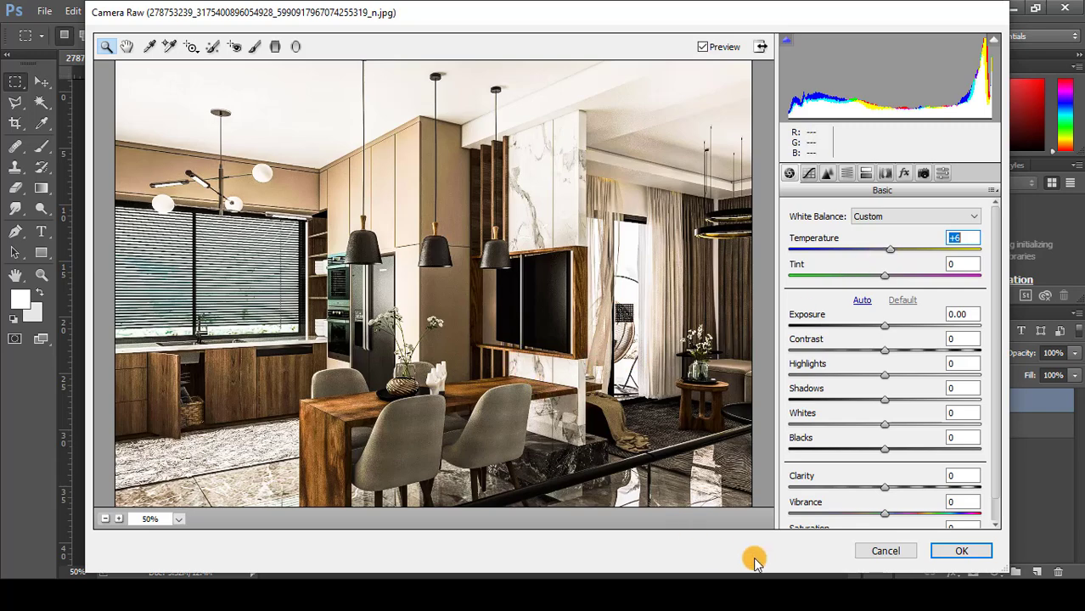
{"action": "left_click", "coordinate": [960, 551]}
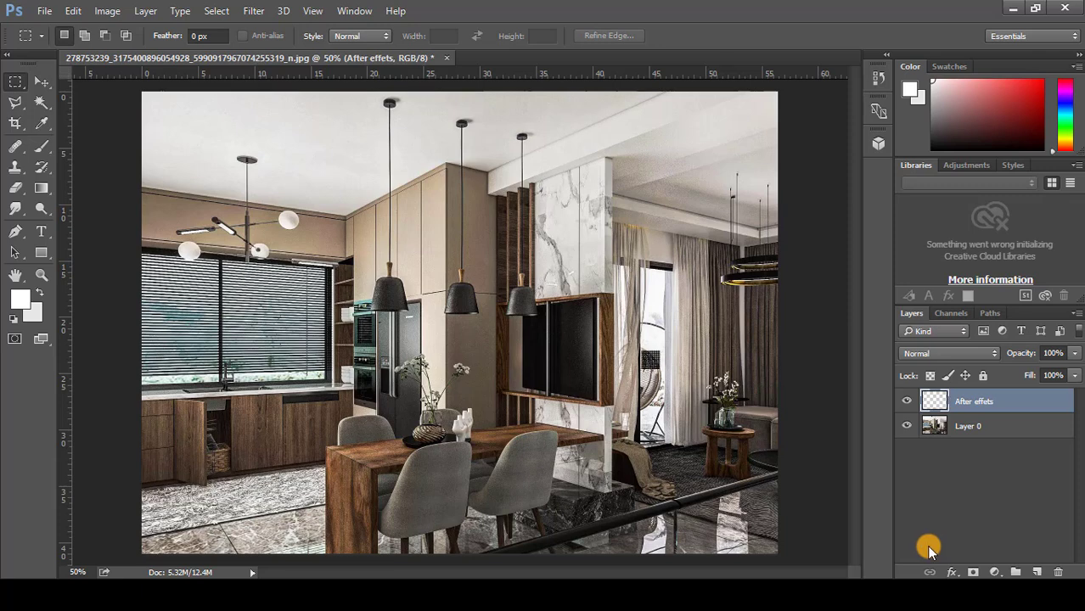
- Compare the image with and without the latest adjustments by hiding and reshowing the After effets layer
{"action": "left_click", "coordinate": [907, 401]}
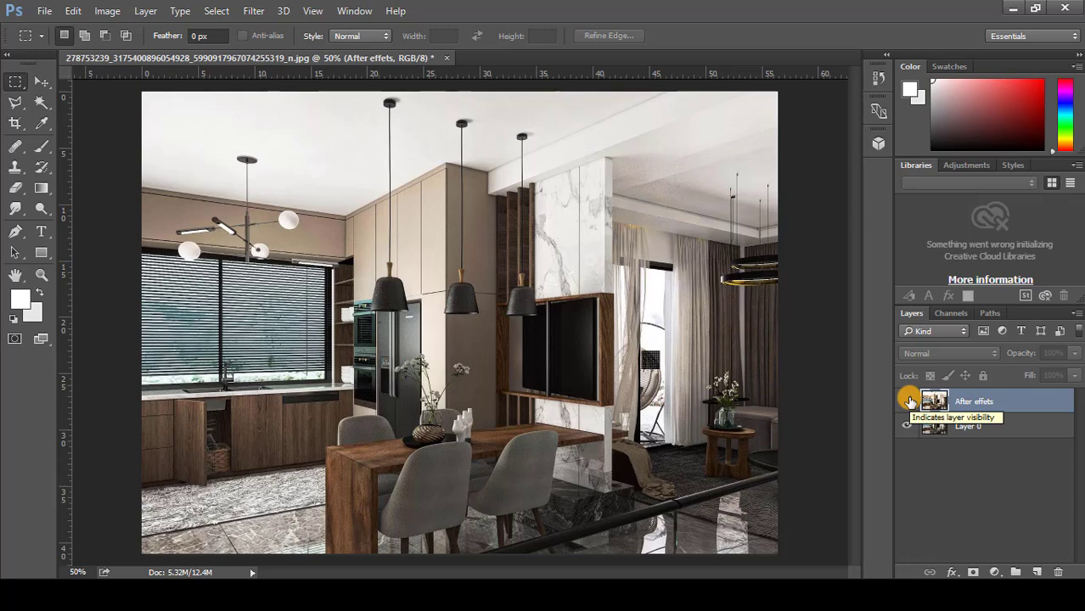
{"action": "left_click", "coordinate": [907, 401]}
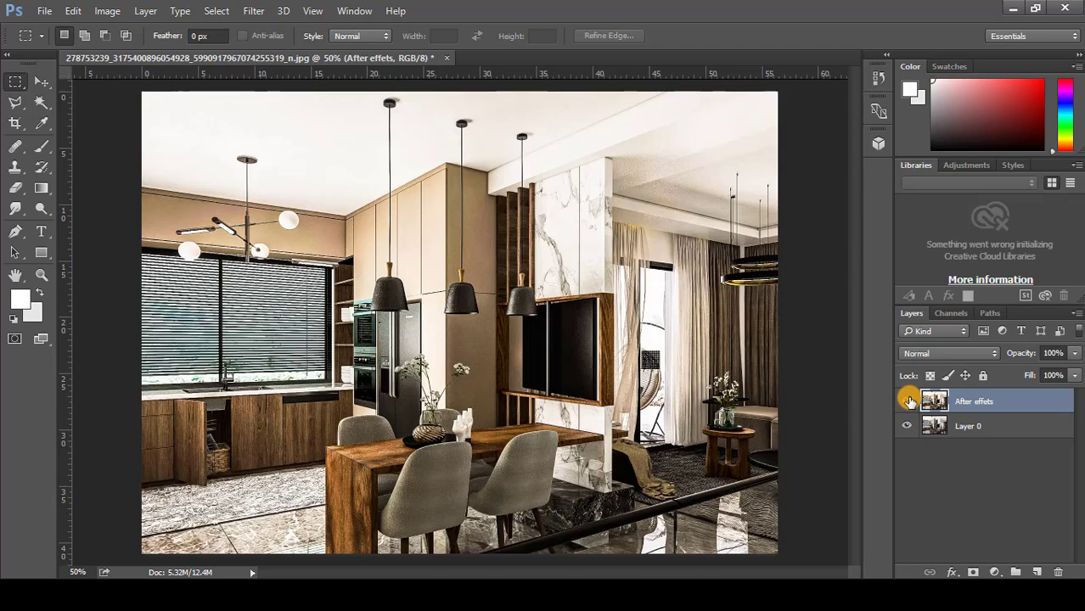
- Reopen the Camera Raw Filter on the After effets layer and review its tone, detail, color and lens adjustment settings
{"action": "left_click", "coordinate": [254, 10]}
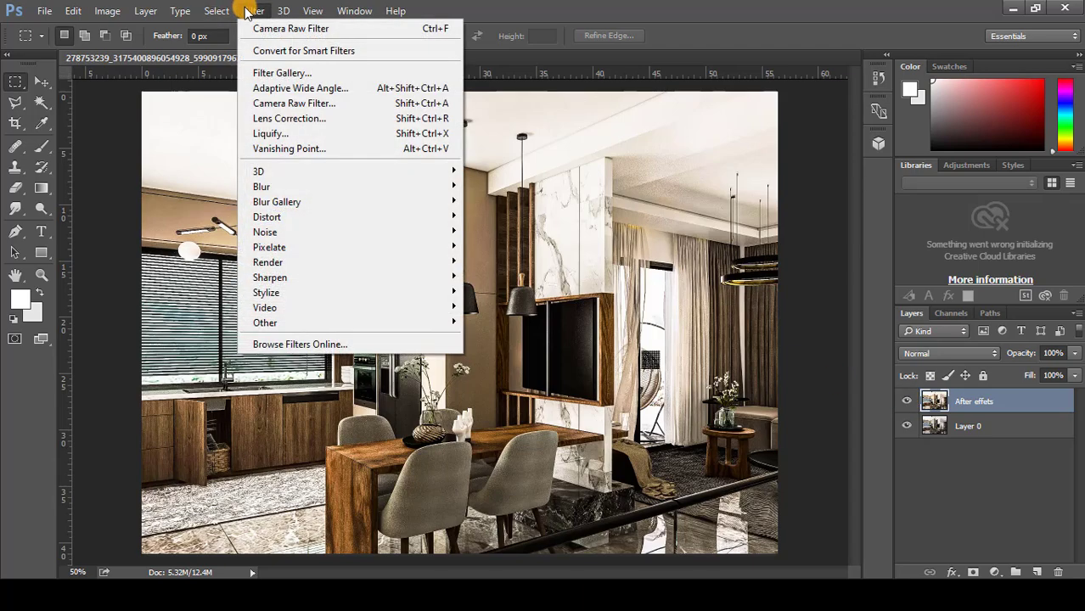
{"action": "left_click", "coordinate": [272, 103]}
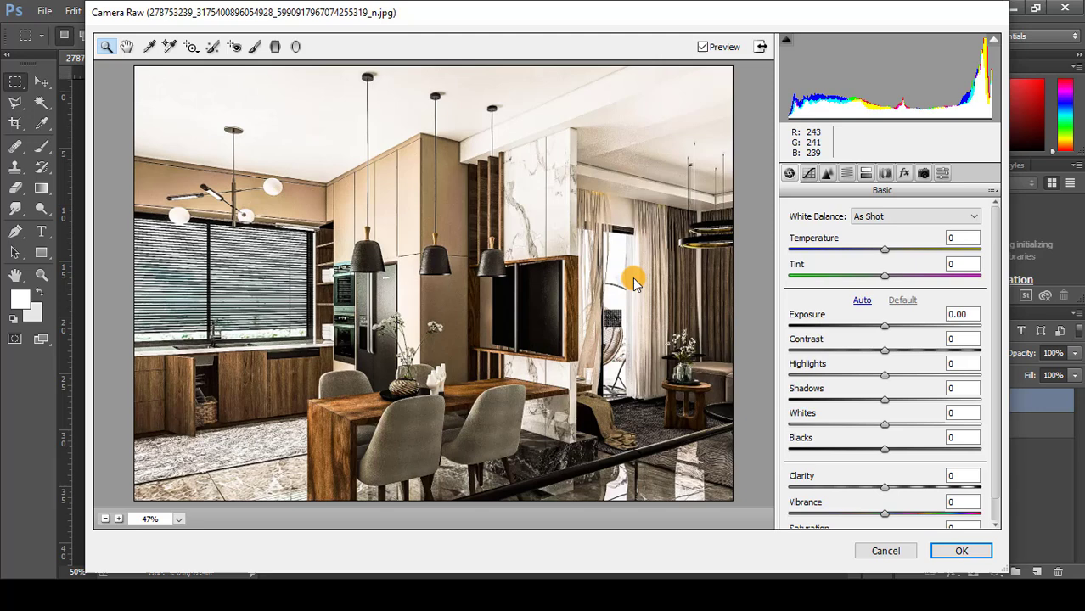
{"action": "left_click", "coordinate": [863, 174]}
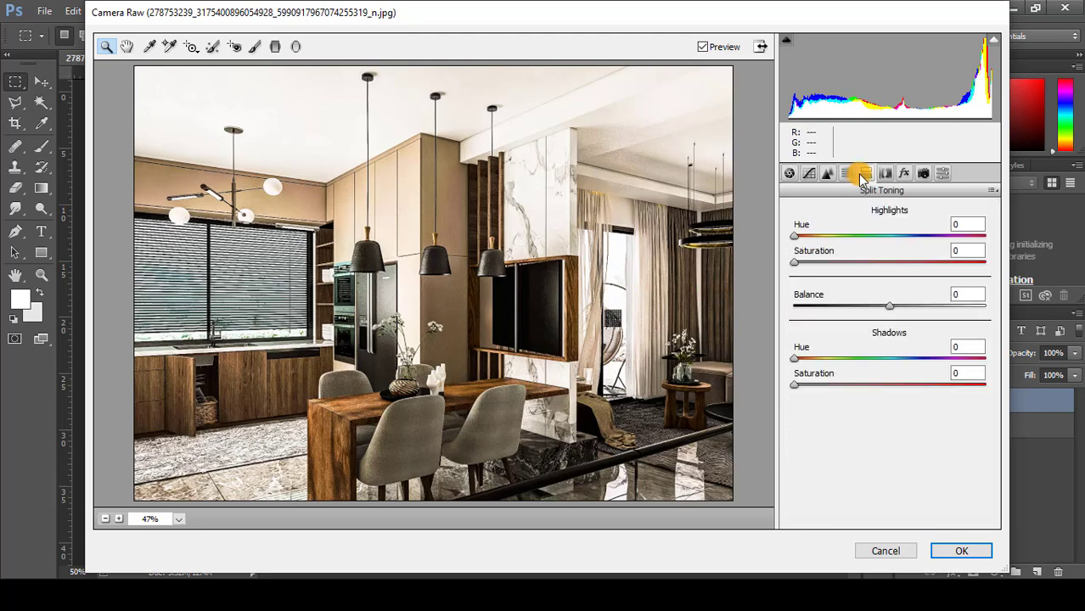
{"action": "left_click", "coordinate": [844, 174]}
{"action": "left_click", "coordinate": [884, 174]}
{"action": "left_click", "coordinate": [866, 174]}
{"action": "left_click", "coordinate": [849, 174]}
{"action": "left_click", "coordinate": [828, 174]}
{"action": "left_click", "coordinate": [809, 174]}
{"action": "left_click", "coordinate": [788, 175]}
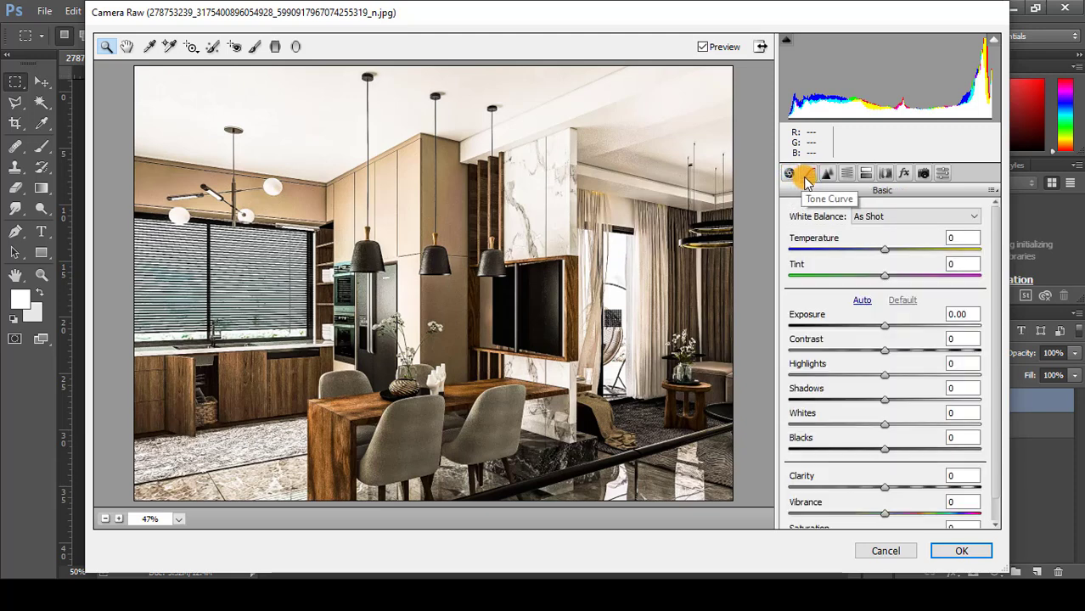
{"action": "left_click", "coordinate": [822, 178]}
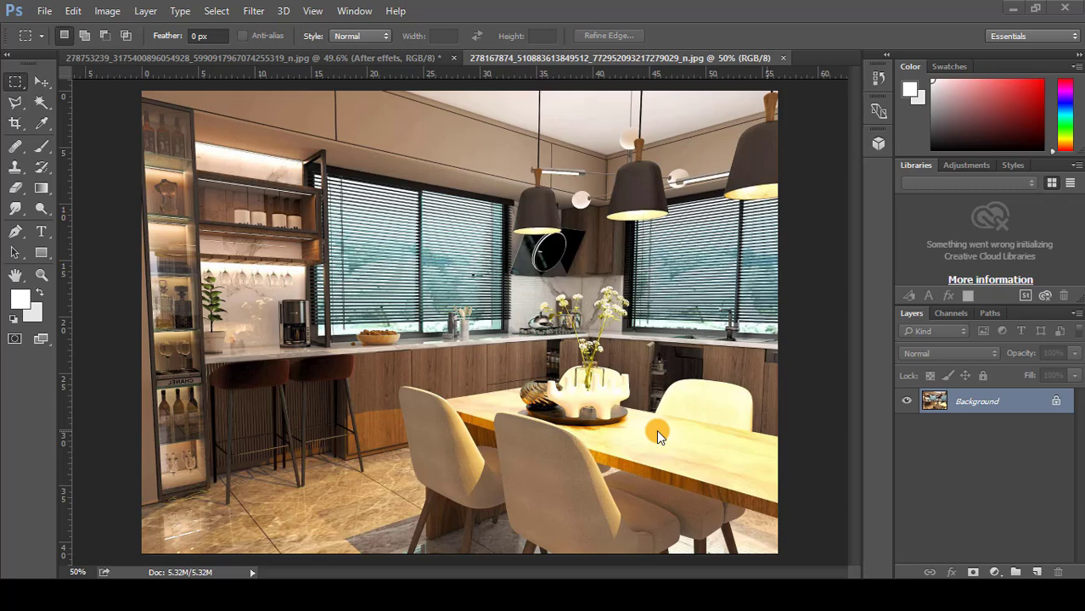
- Convert the second kitchen image's locked Background into a regular layer, keeping the default name Layer 0
{"action": "left_click", "coordinate": [1013, 403]}
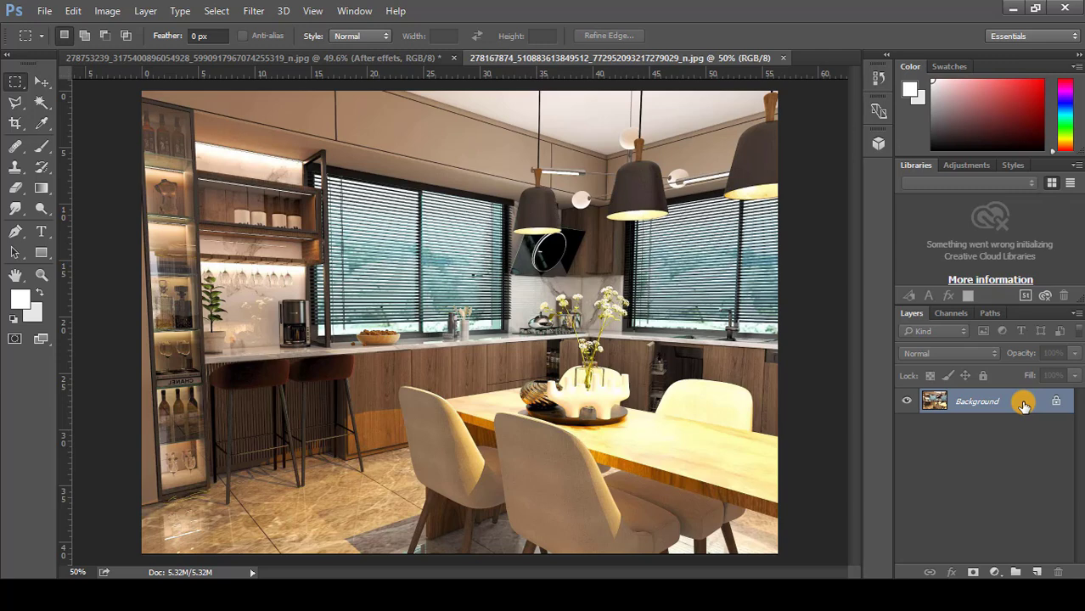
{"action": "double_click", "coordinate": [1023, 406]}
{"action": "left_click", "coordinate": [679, 186]}
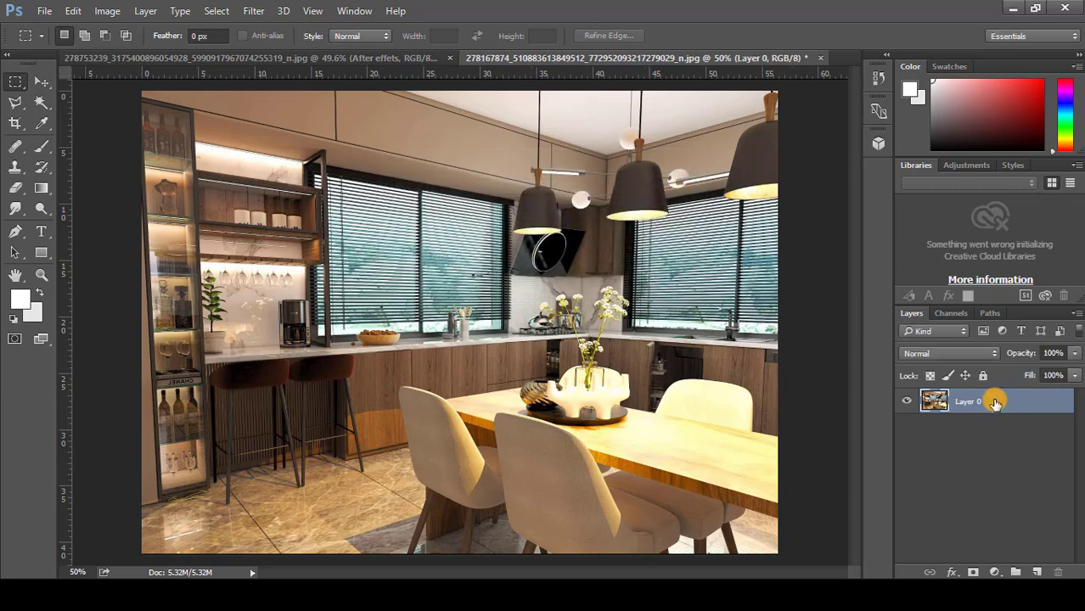
- Duplicate Layer 0 and rename the upper copy "After effects"
{"action": "left_click_drag", "start_coordinate": [995, 403], "coordinate": [1000, 427]}
{"action": "left_click", "coordinate": [973, 405]}
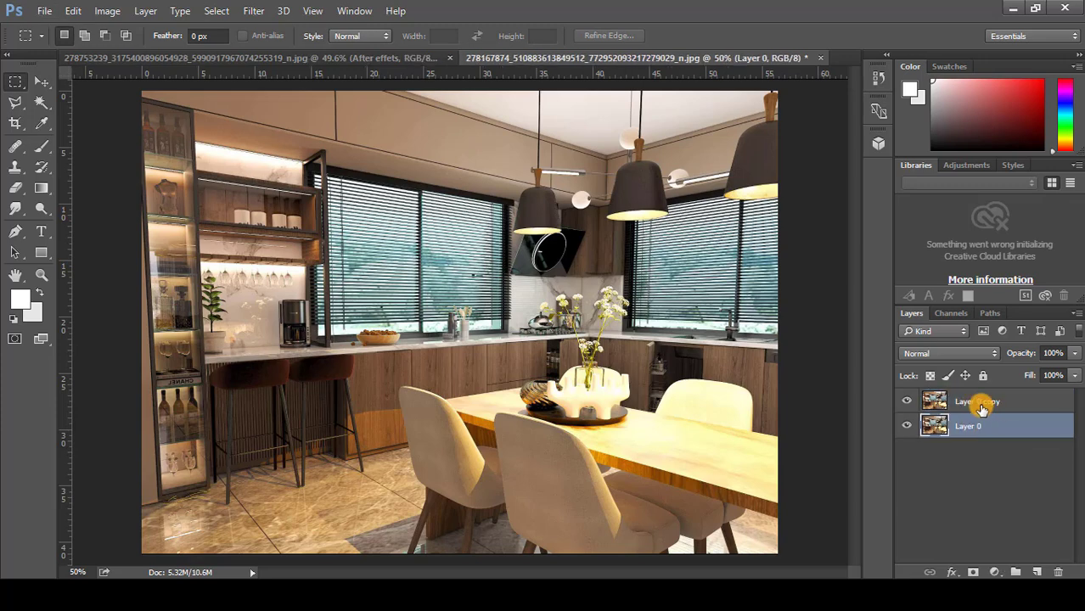
{"action": "left_click", "coordinate": [976, 407]}
{"action": "double_click", "coordinate": [976, 403]}
{"action": "type", "text": "A"}
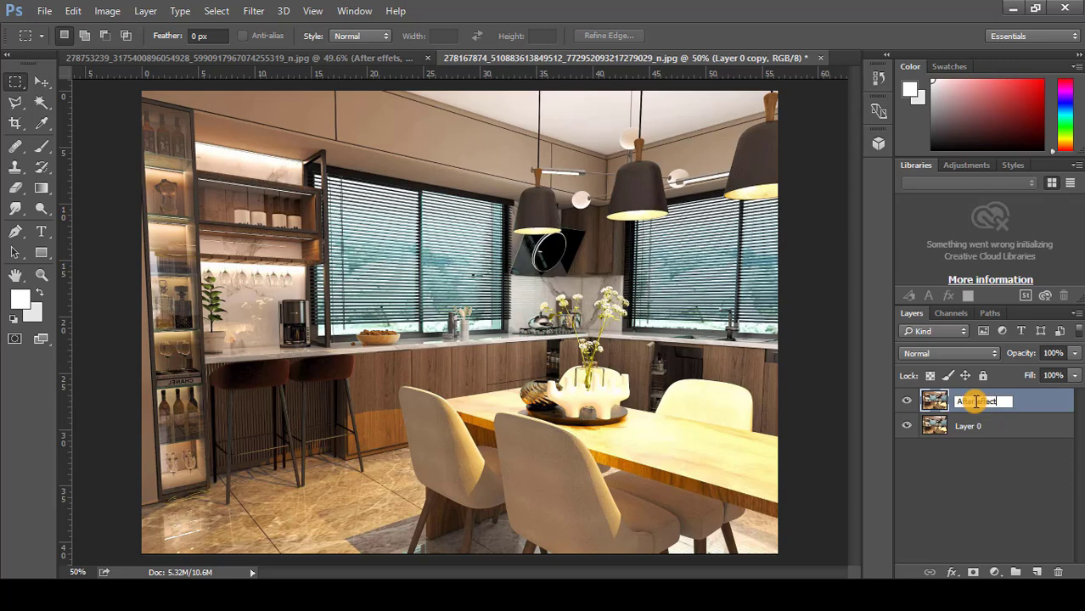
{"action": "type", "text": "fter effects"}
{"action": "left_click", "coordinate": [934, 399]}
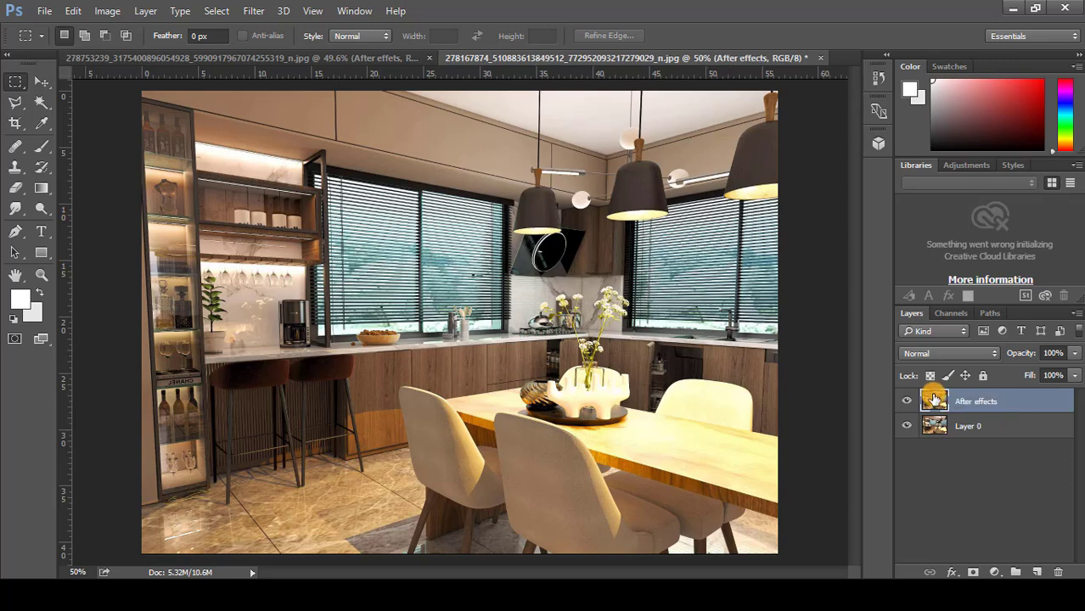
- Start the Camera Raw Filter on the After effects layer and set Exposure to -0.10
{"action": "left_click", "coordinate": [253, 10]}
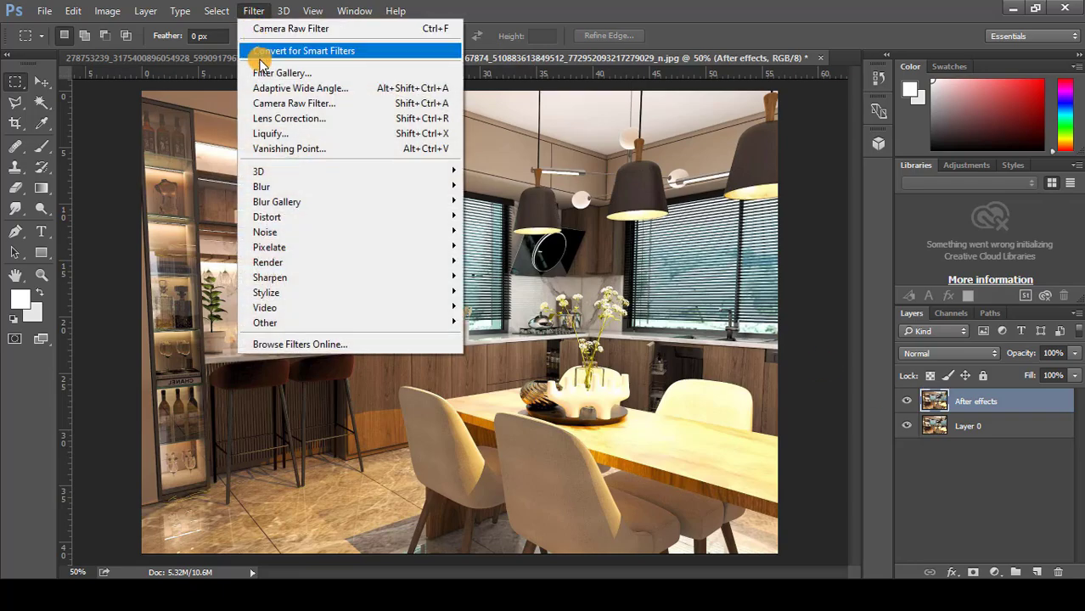
{"action": "left_click", "coordinate": [307, 103]}
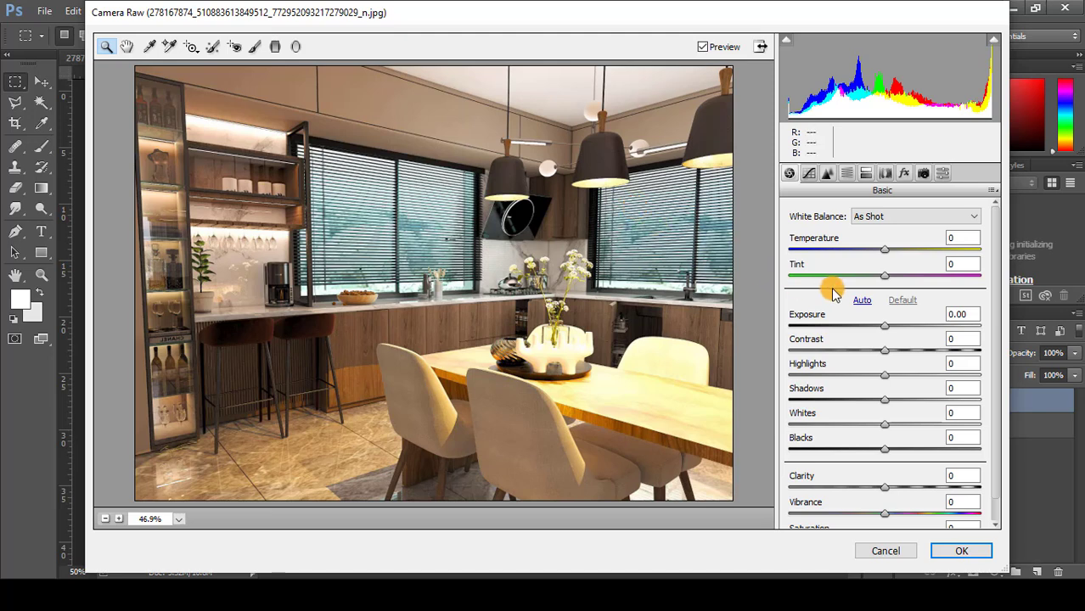
{"action": "left_click", "coordinate": [948, 315]}
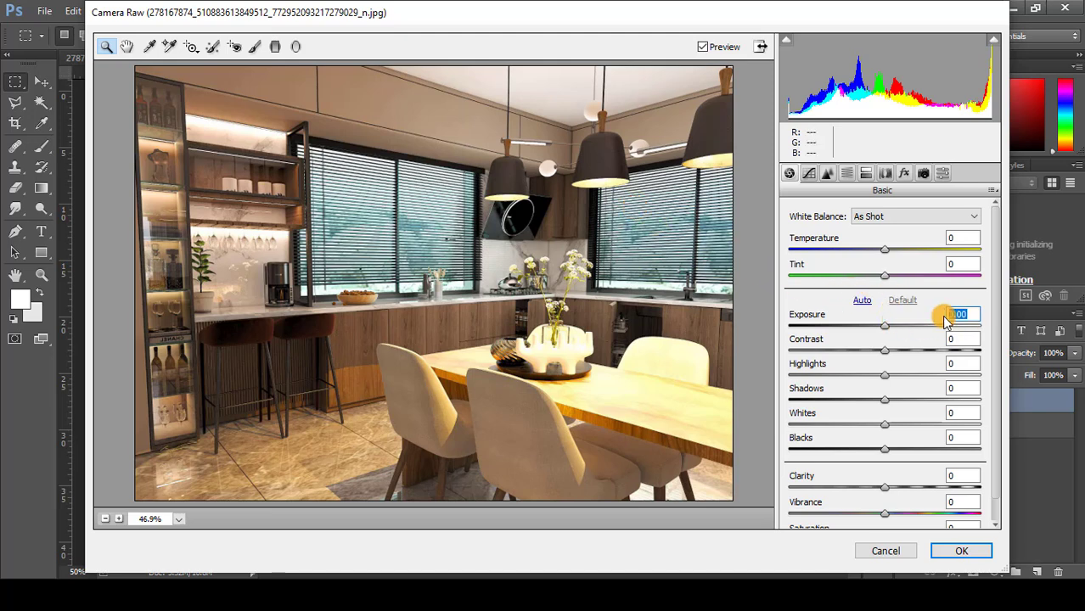
{"action": "type", "text": "0.1"}
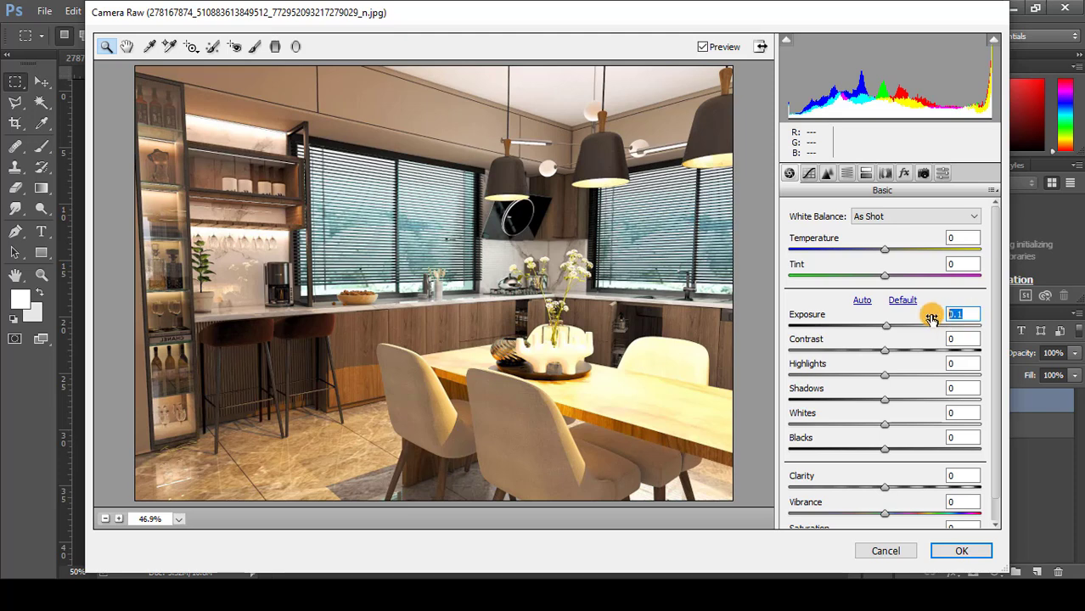
{"action": "type", "text": "-0.1"}
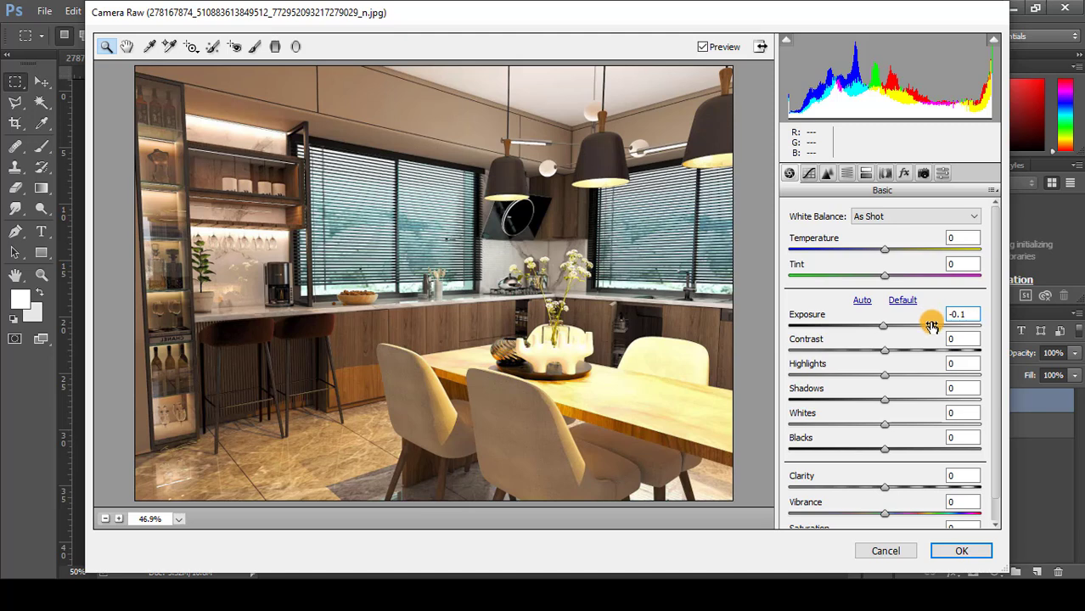
- Set the Contrast to +20, Highlights to -73 and Shadows to +20
{"action": "left_click", "coordinate": [954, 341]}
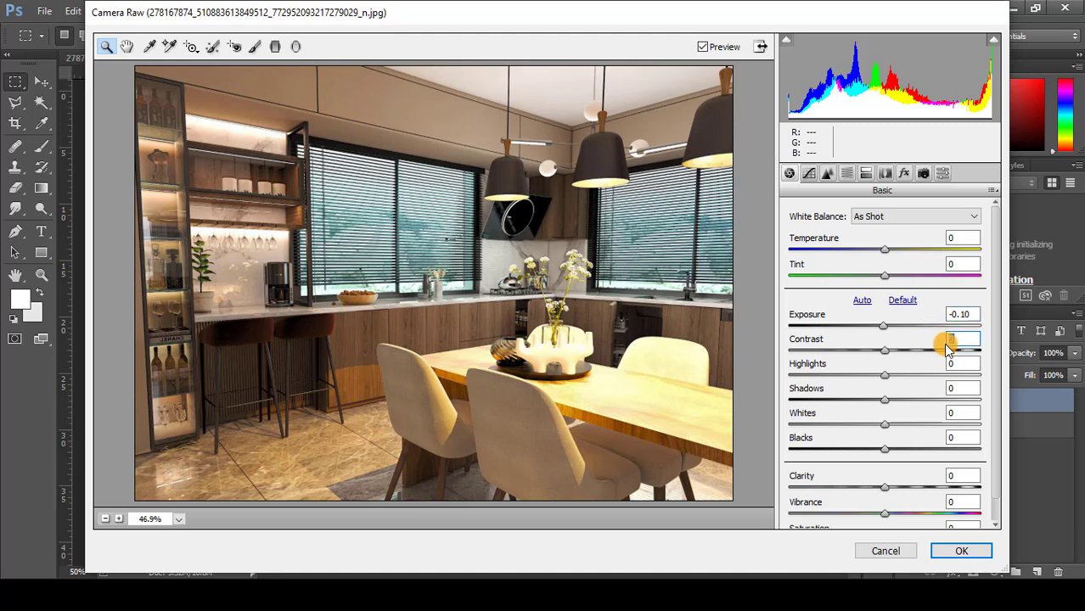
{"action": "type", "text": "20"}
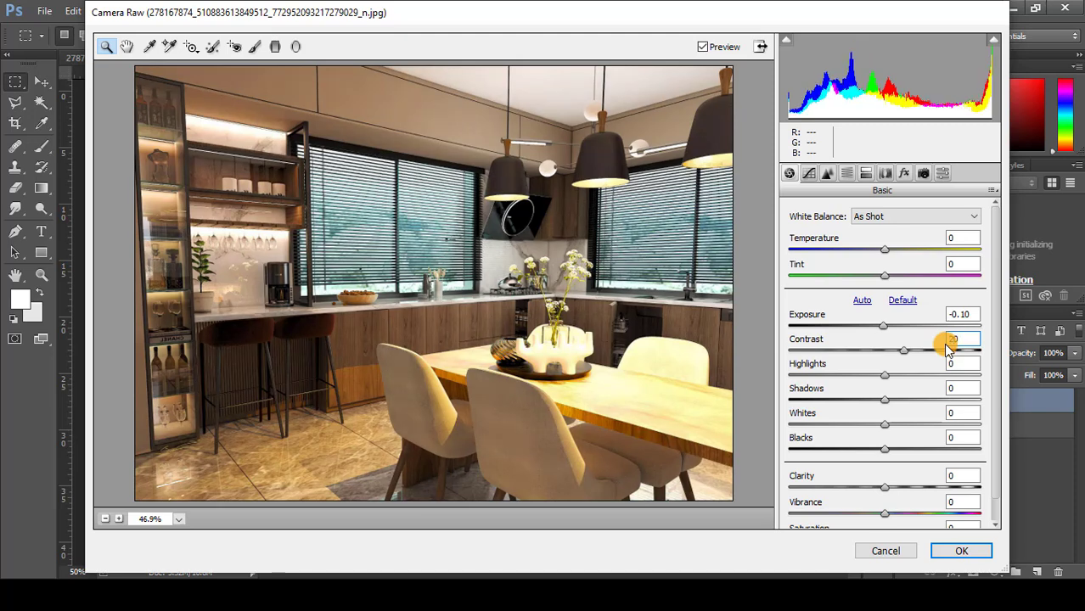
{"action": "left_click_drag", "start_coordinate": [886, 381], "coordinate": [816, 378]}
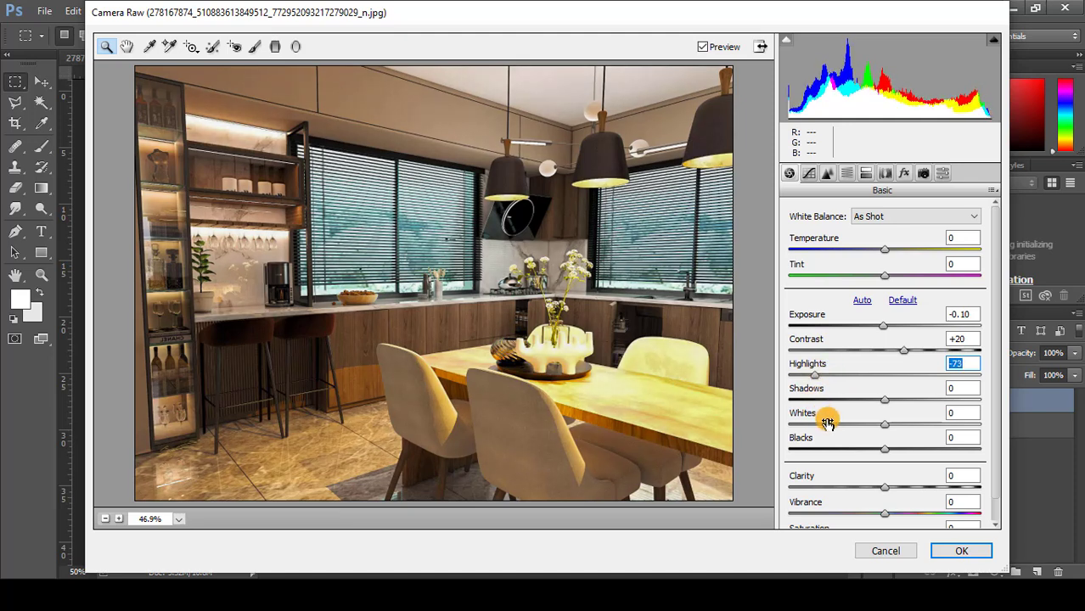
{"action": "left_click_drag", "start_coordinate": [884, 400], "coordinate": [903, 405]}
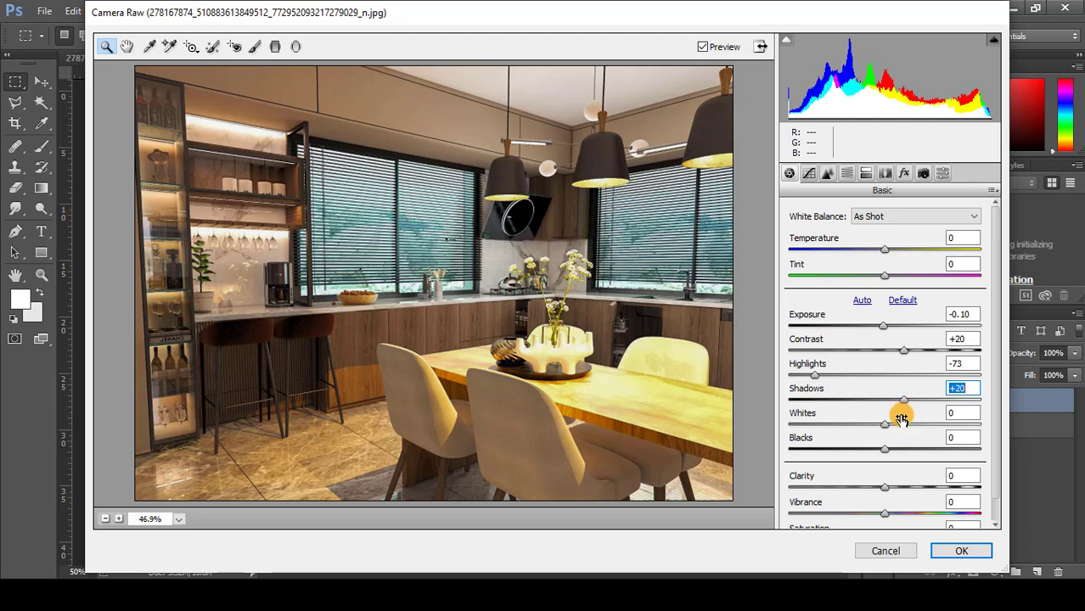
- Set the Clarity to +35 and the Vibrance to +10 for the kitchen image
{"action": "scroll", "coordinate": [887, 429], "scroll_direction": "down", "scroll_amount": 1}
{"action": "left_click", "coordinate": [957, 448]}
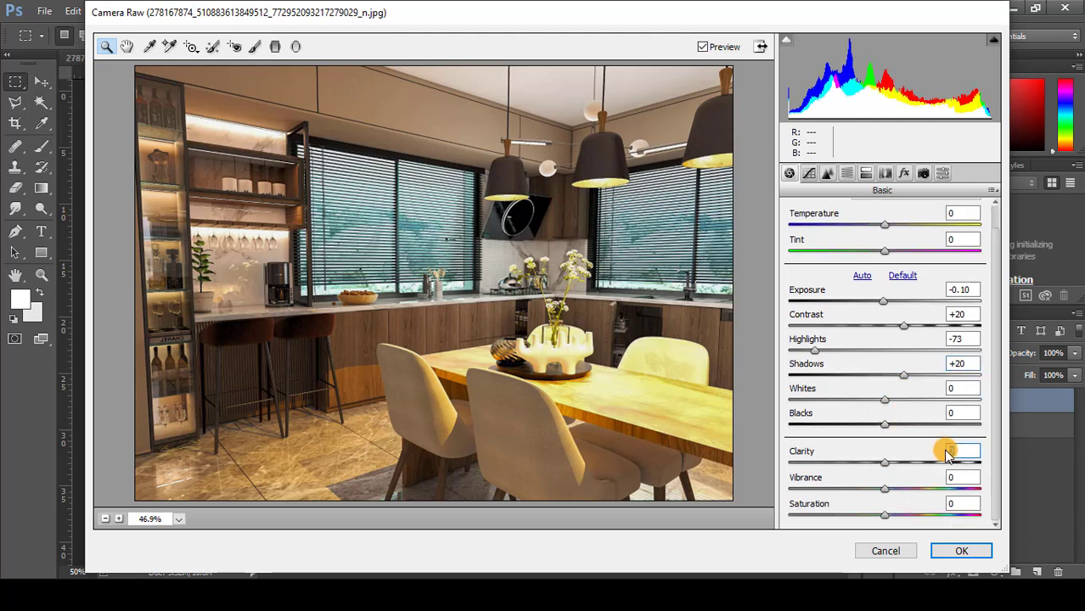
{"action": "type", "text": "35"}
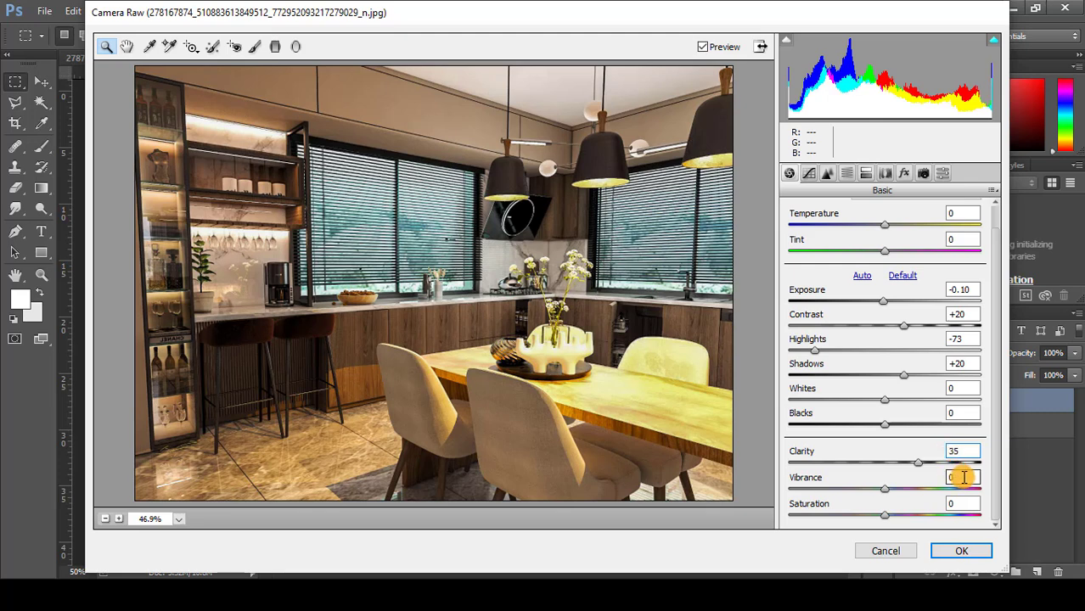
{"action": "left_click", "coordinate": [964, 477]}
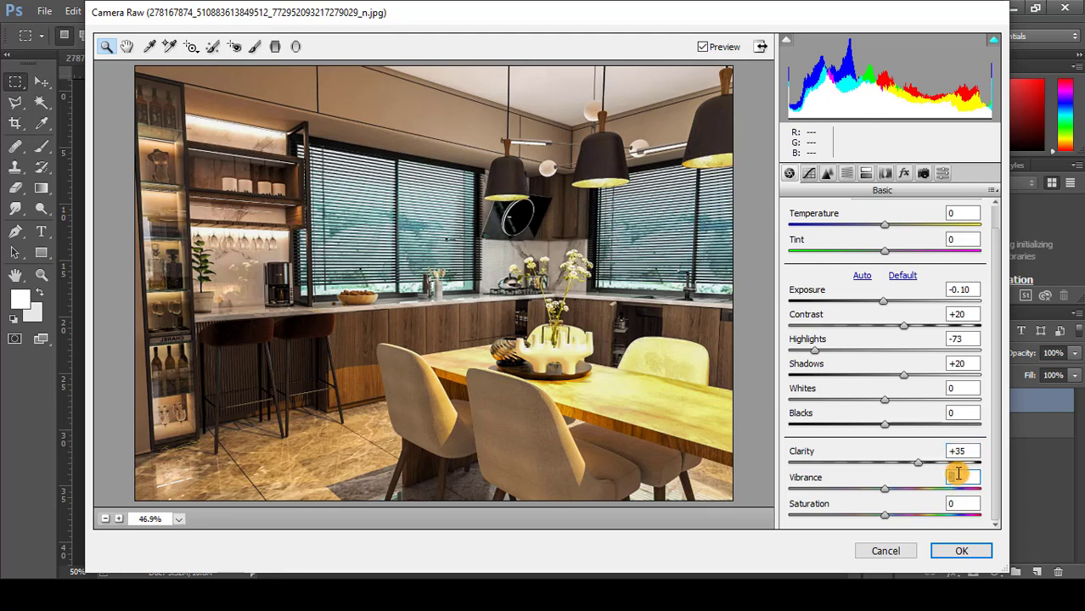
{"action": "type", "text": "10"}
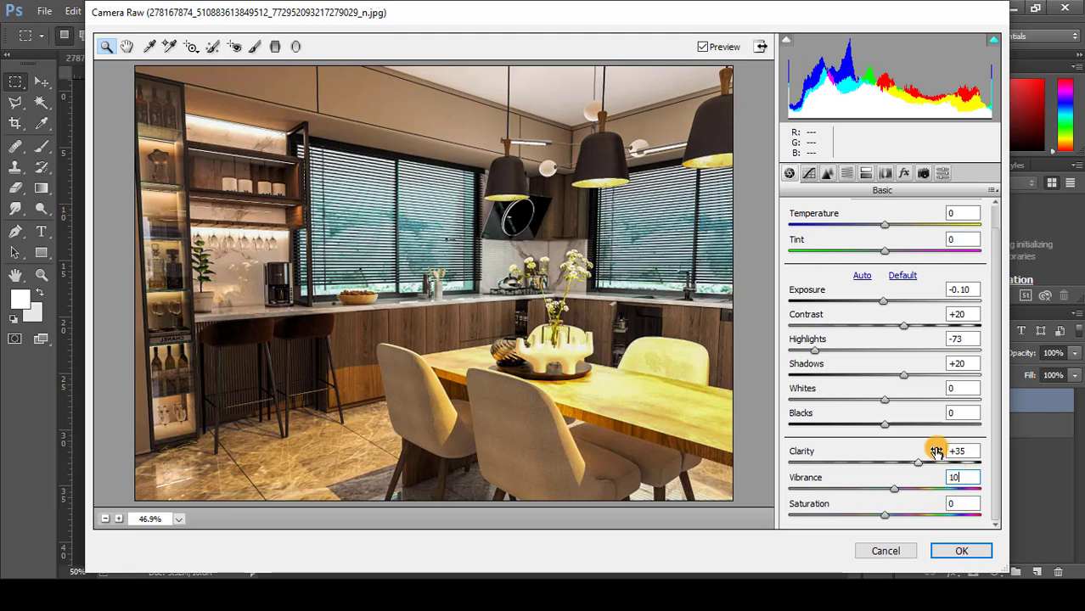
- Set the parametric Tone Curve's Lights to -10 and Shadows to -30 for the kitchen image
{"action": "left_click", "coordinate": [809, 174]}
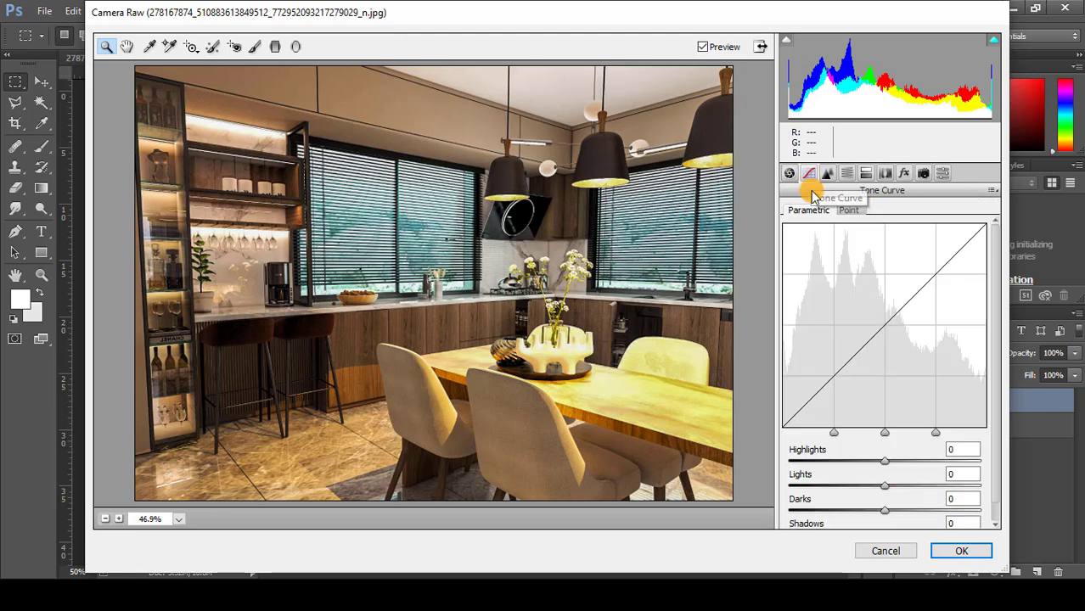
{"action": "mouse_move", "coordinate": [887, 486]}
{"action": "left_mouse_down"}
{"action": "mouse_move", "coordinate": [907, 489]}
{"action": "mouse_move", "coordinate": [875, 483]}
{"action": "left_mouse_up"}
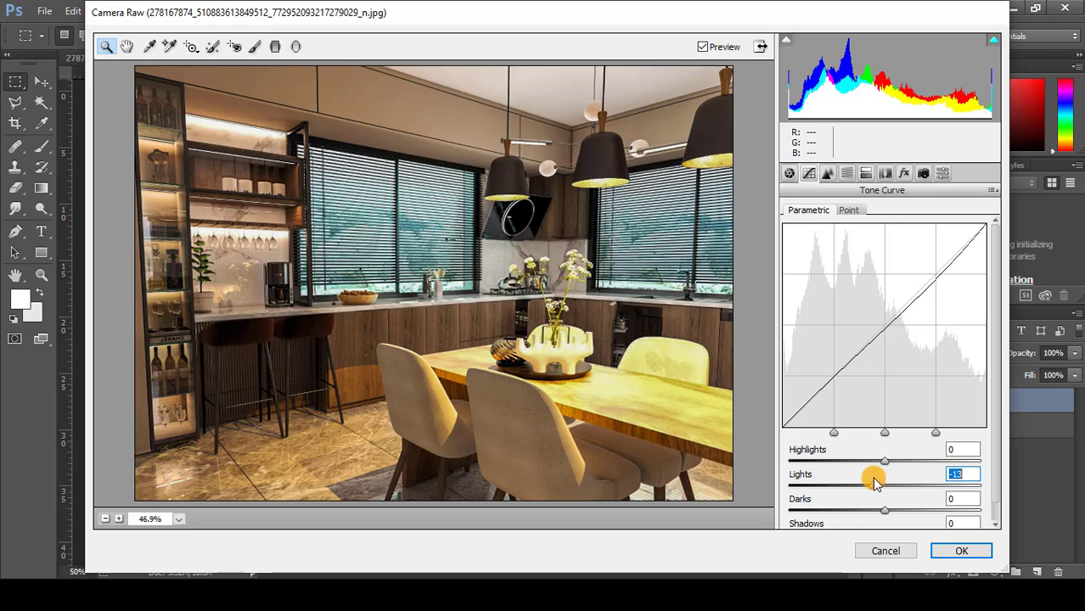
{"action": "left_click_drag", "start_coordinate": [877, 482], "coordinate": [875, 480]}
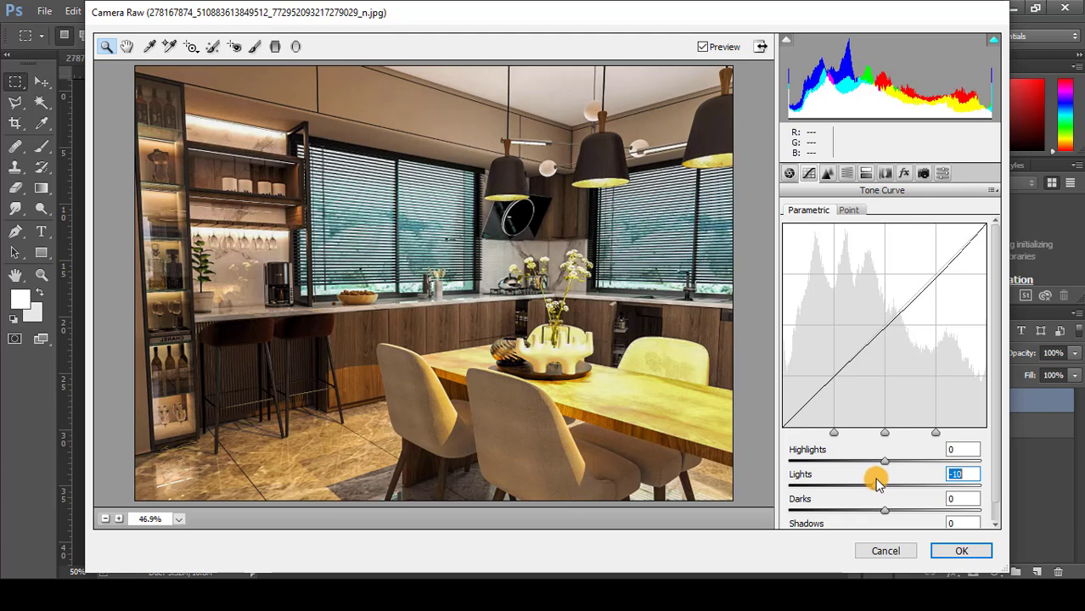
{"action": "scroll", "coordinate": [881, 493], "scroll_direction": "down", "scroll_amount": 1}
{"action": "left_click_drag", "start_coordinate": [882, 516], "coordinate": [858, 518]}
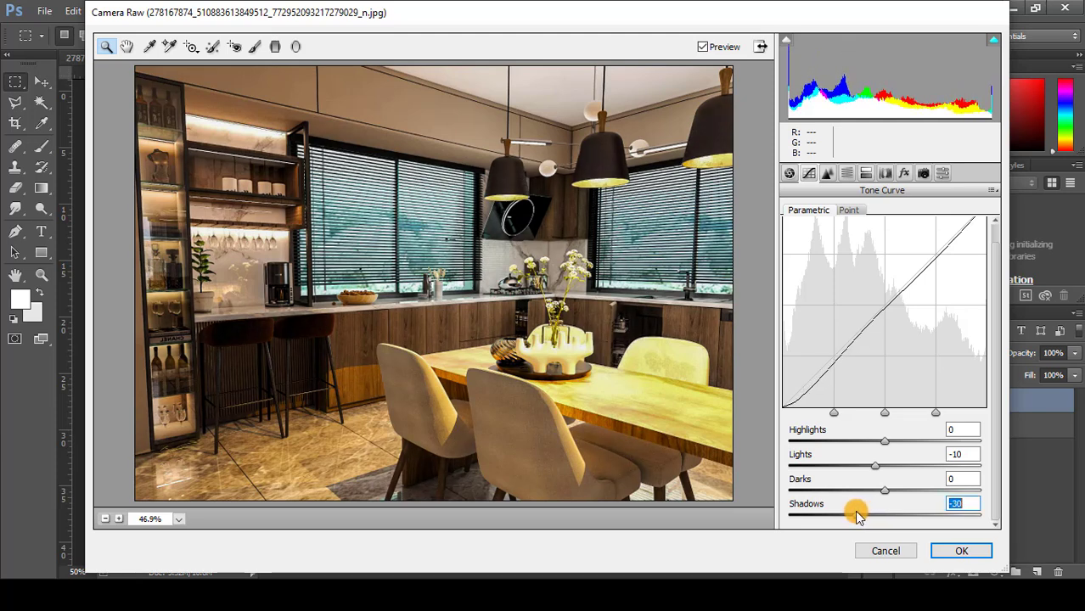
- Set the sharpening Amount to 40 and Detail to 45, and the noise reduction Luminance to 28 and Color to 23
{"action": "left_click", "coordinate": [828, 175]}
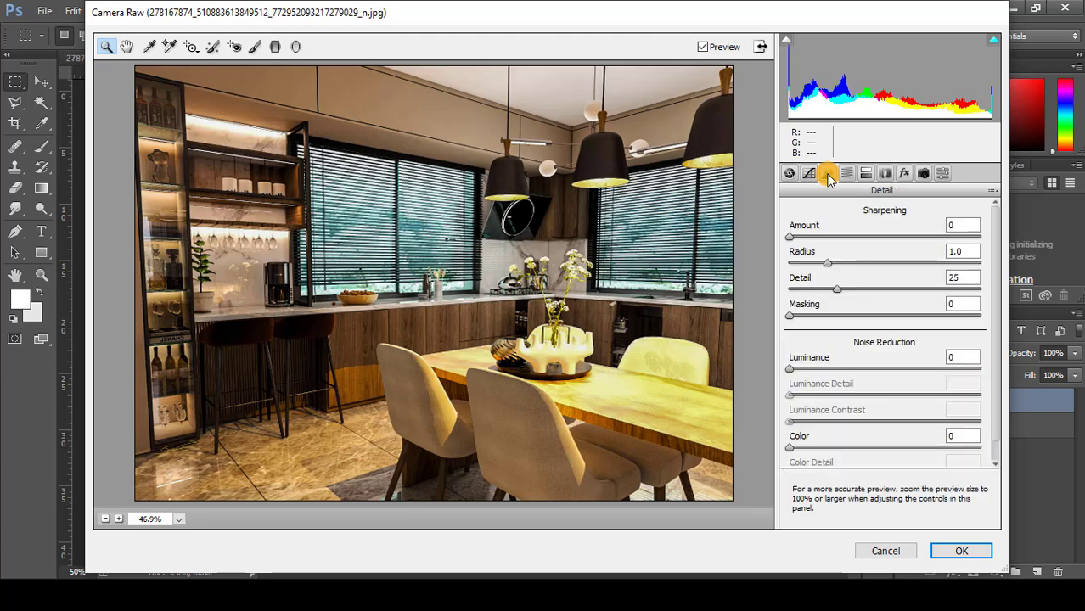
{"action": "left_click_drag", "start_coordinate": [790, 242], "coordinate": [832, 244]}
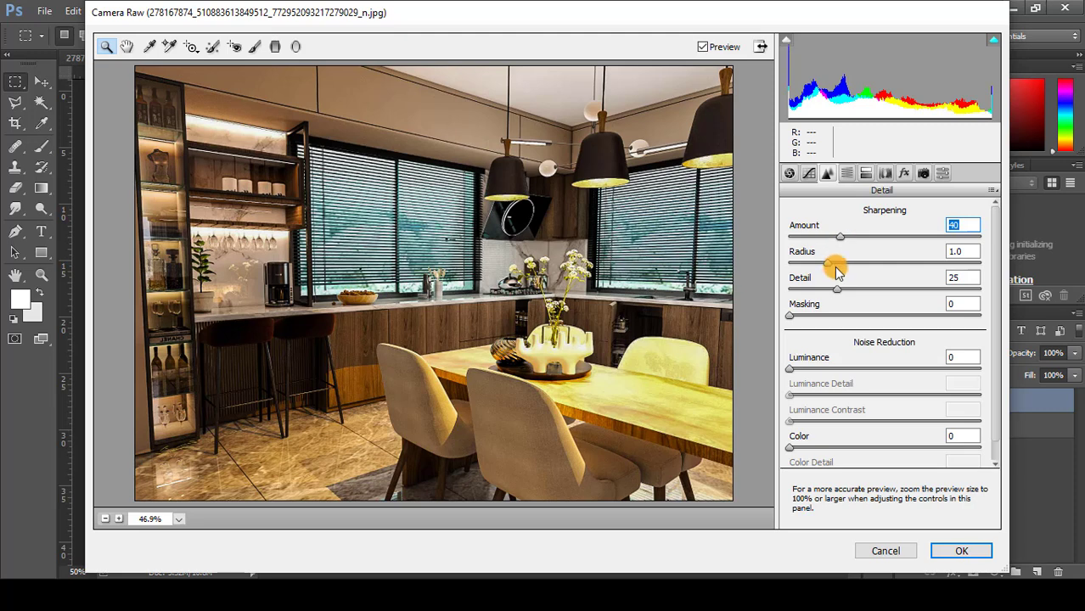
{"action": "left_click_drag", "start_coordinate": [834, 290], "coordinate": [868, 291]}
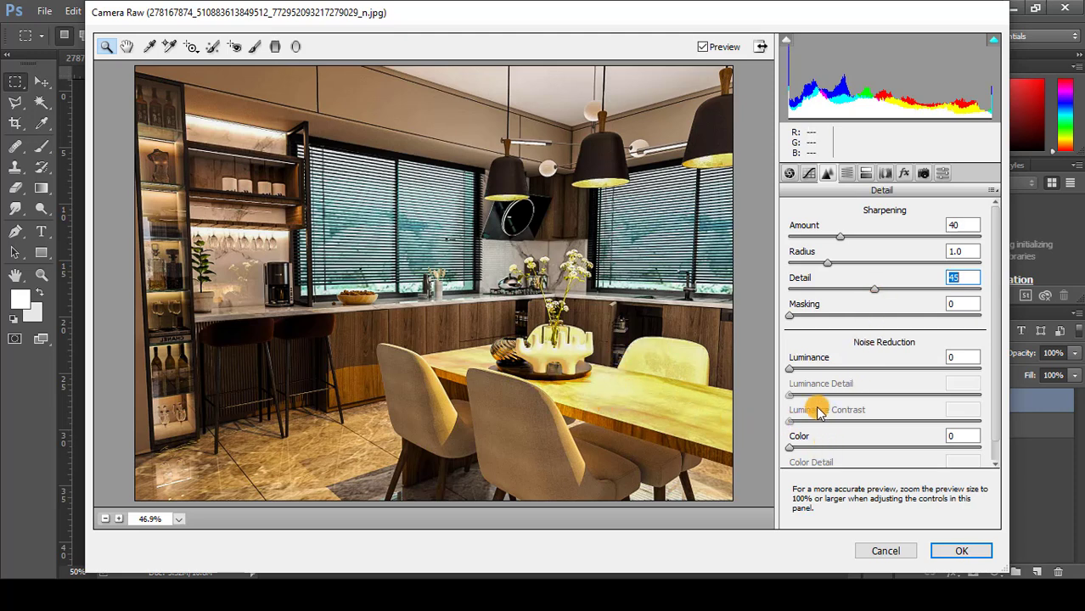
{"action": "left_click_drag", "start_coordinate": [791, 372], "coordinate": [843, 374]}
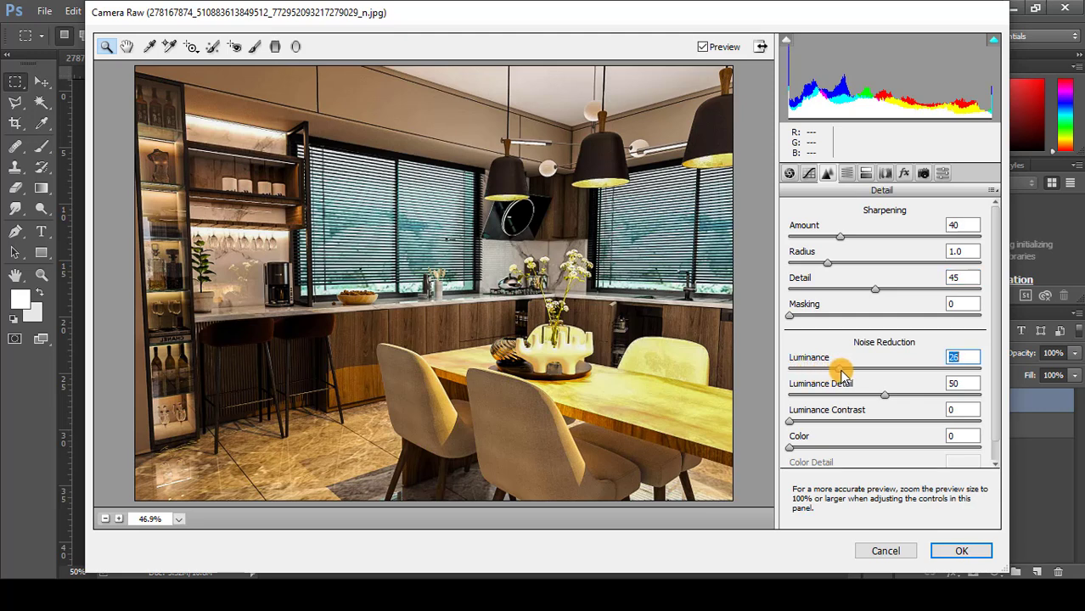
{"action": "left_click_drag", "start_coordinate": [788, 447], "coordinate": [831, 443]}
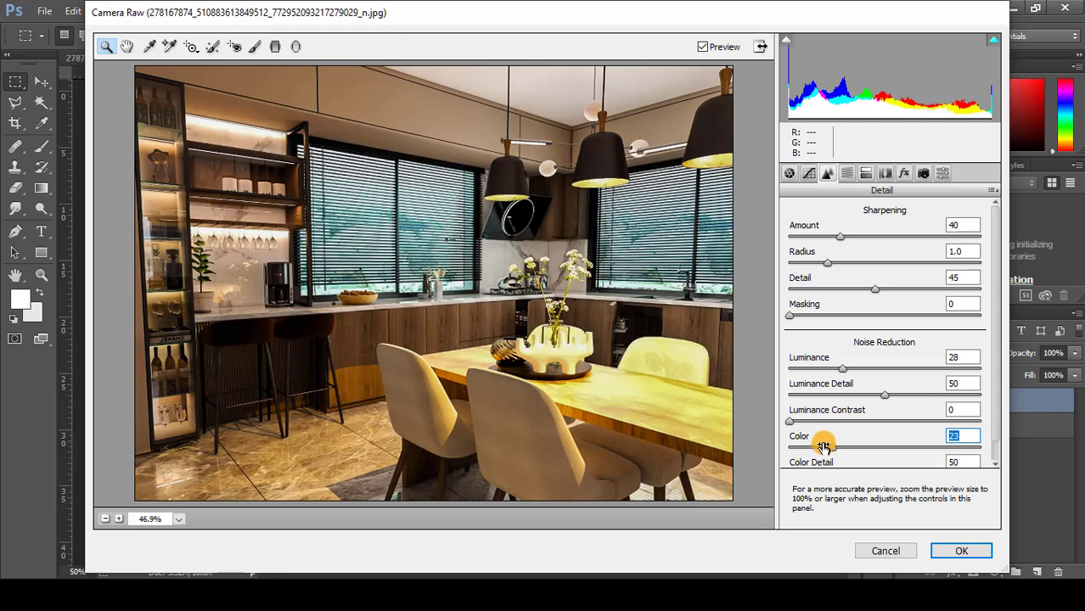
- Set the basic Temperature to +5 and Exposure to -0.40, and apply the Camera Raw adjustments to the kitchen image
{"action": "left_click", "coordinate": [788, 173]}
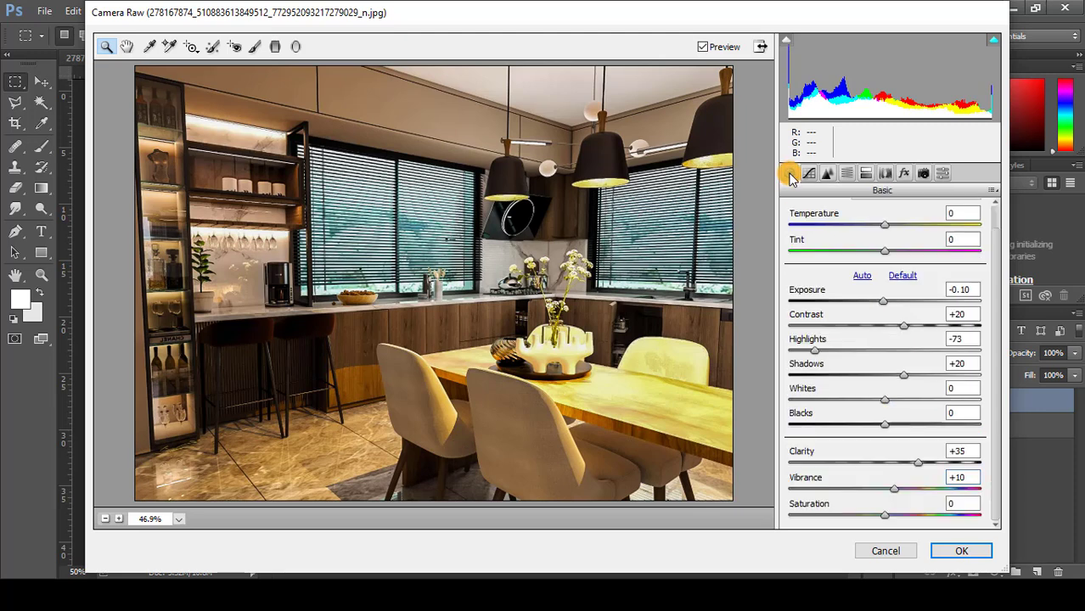
{"action": "left_click_drag", "start_coordinate": [885, 225], "coordinate": [891, 233]}
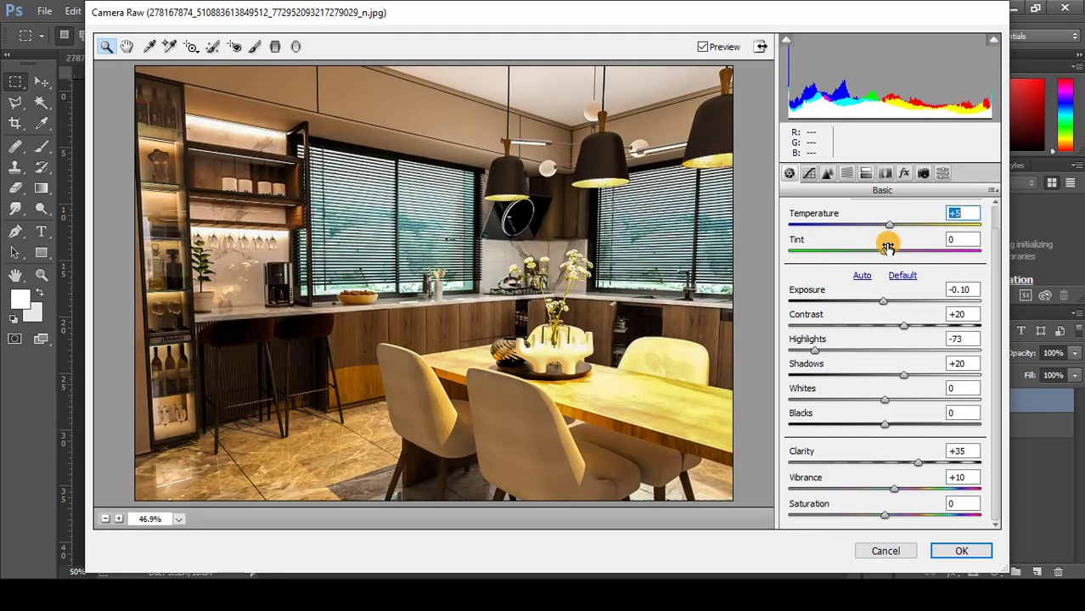
{"action": "left_click", "coordinate": [627, 391]}
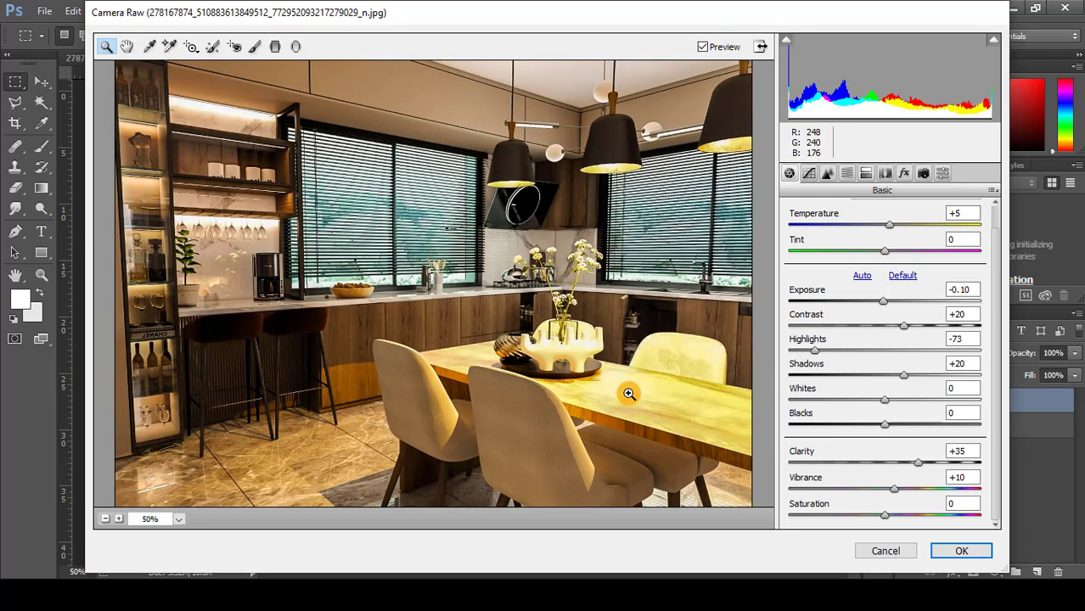
{"action": "left_click", "coordinate": [628, 393]}
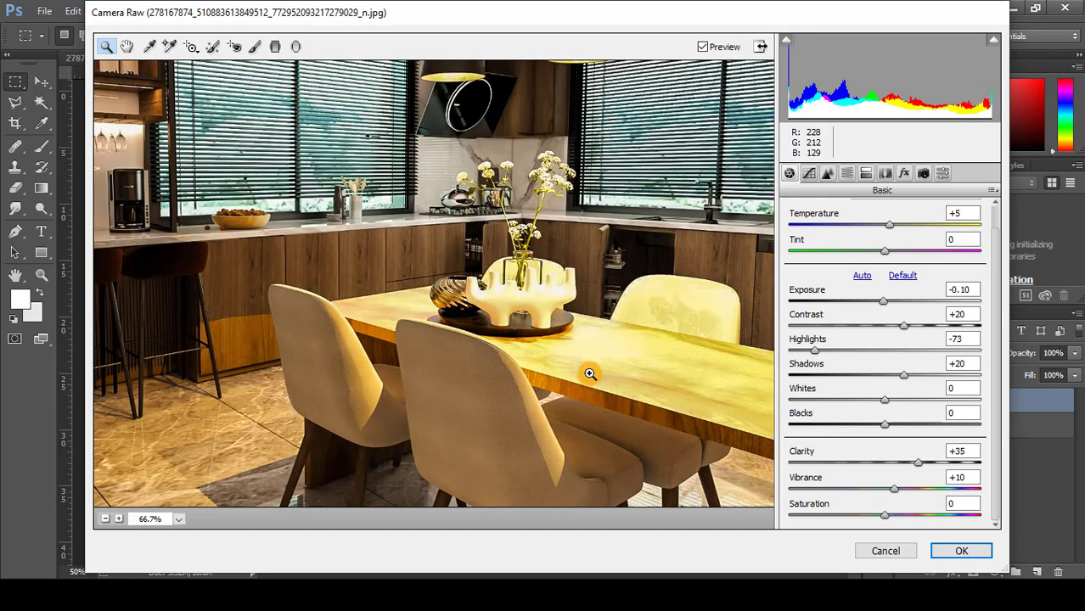
{"action": "left_click", "coordinate": [881, 304]}
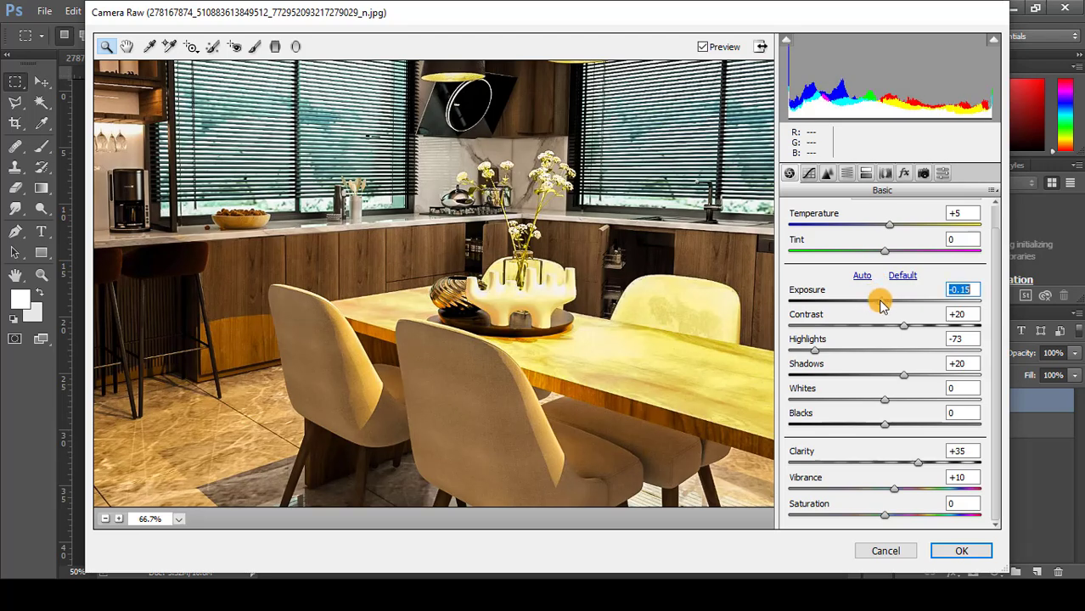
{"action": "left_click_drag", "start_coordinate": [880, 304], "coordinate": [878, 305]}
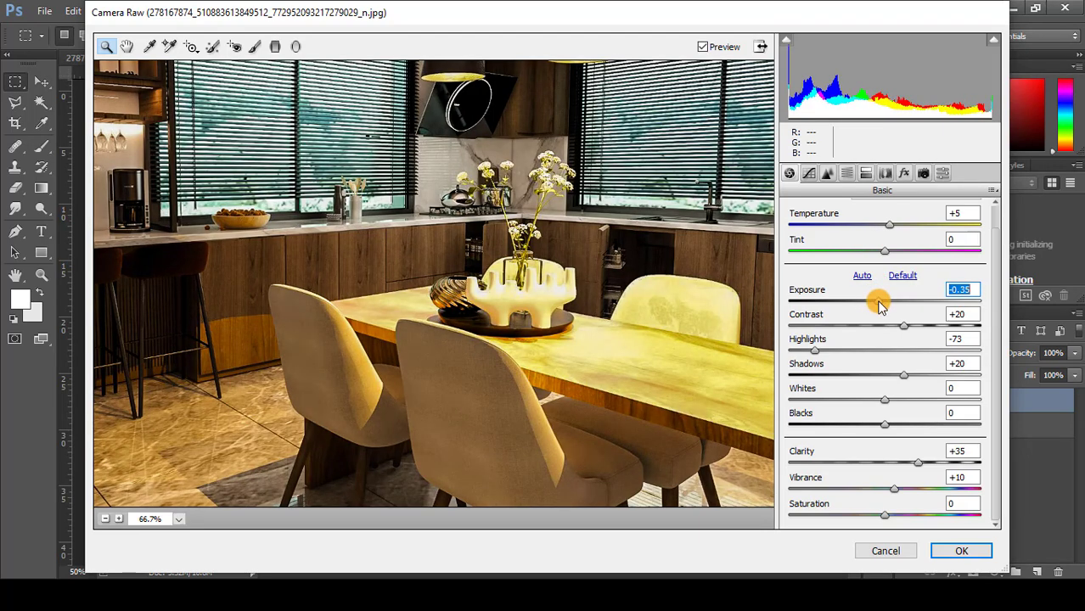
{"action": "key", "text": "alt"}
{"action": "left_click", "coordinate": [564, 341], "text": "alt"}
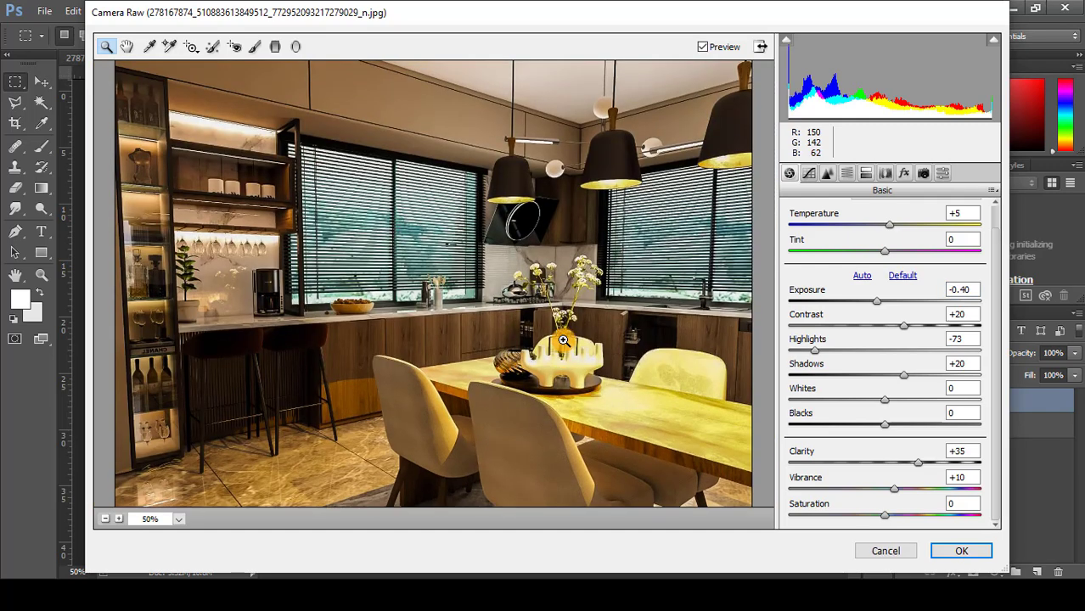
{"action": "left_click", "coordinate": [958, 552]}
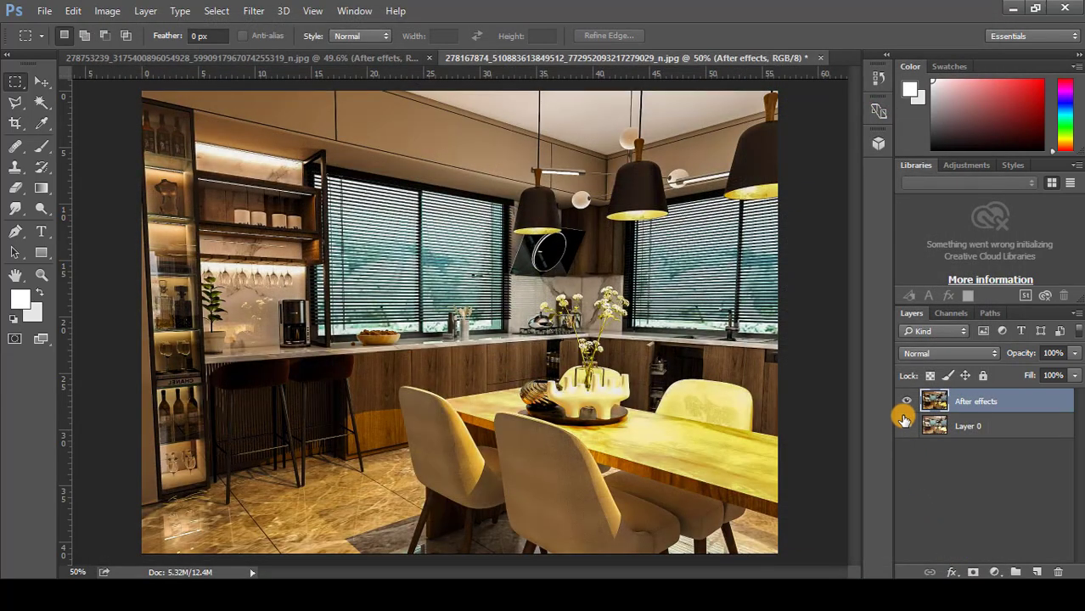
- Compare the kitchen image before and after by toggling the visibility of the After effects layer
{"action": "left_click", "coordinate": [907, 404]}
{"action": "left_click", "coordinate": [907, 405]}
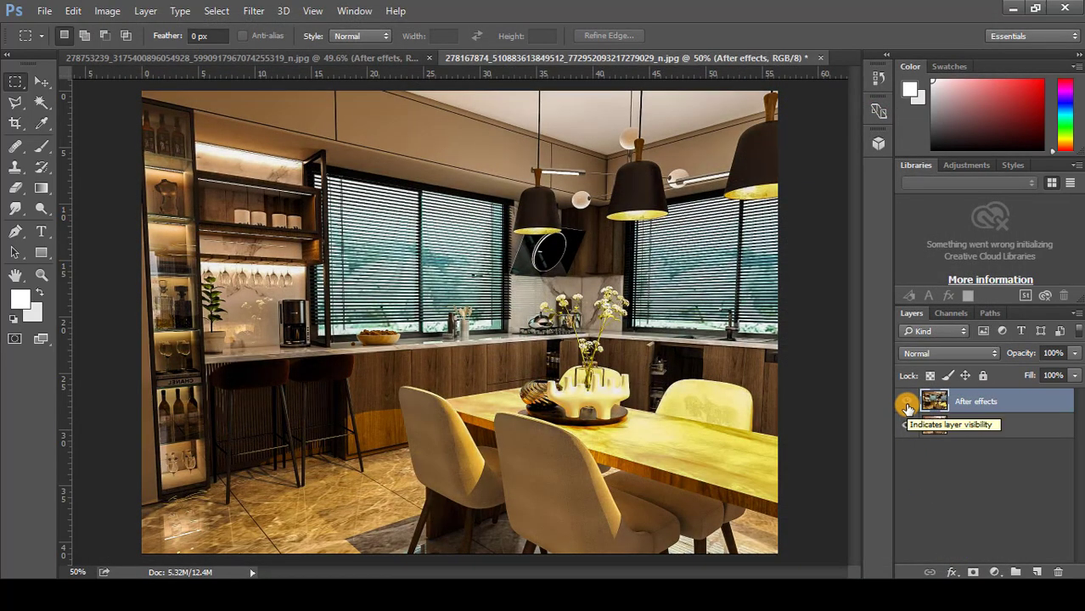
{"action": "left_click", "coordinate": [907, 406]}
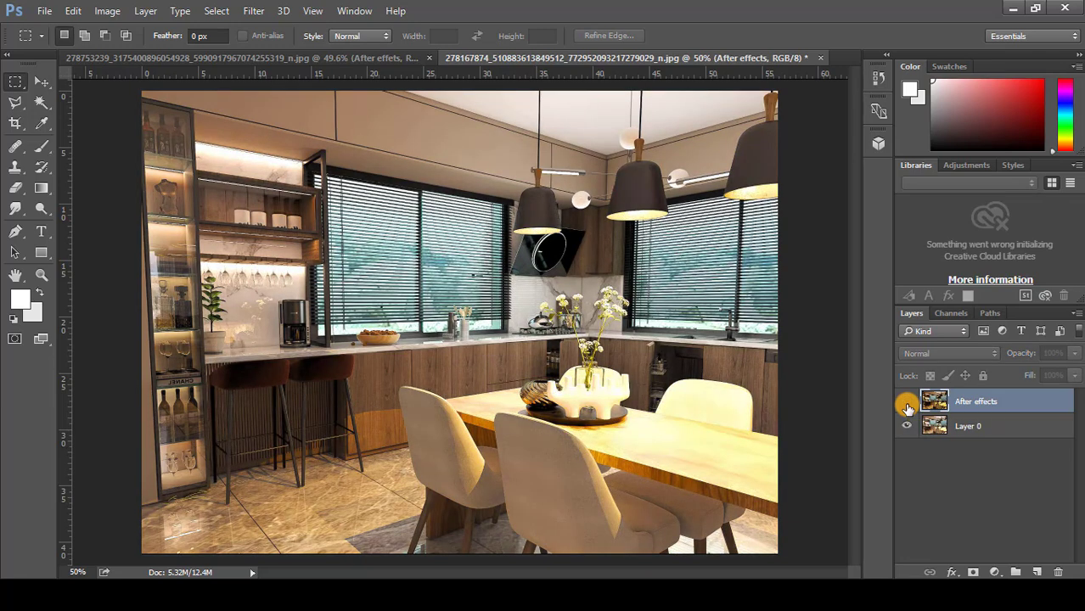
{"action": "left_click", "coordinate": [907, 406]}
{"action": "left_click", "coordinate": [907, 406]}
{"action": "left_click", "coordinate": [907, 405]}
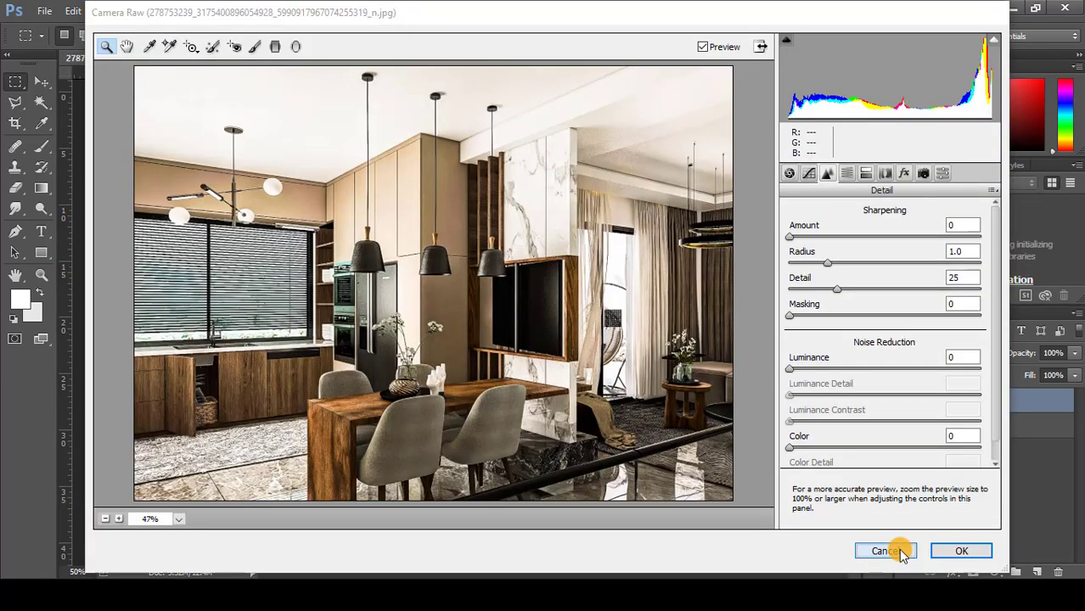
- Cancel the Camera Raw Filter on the living room image and compare it with and without the After effets layer
{"action": "left_click", "coordinate": [896, 548]}
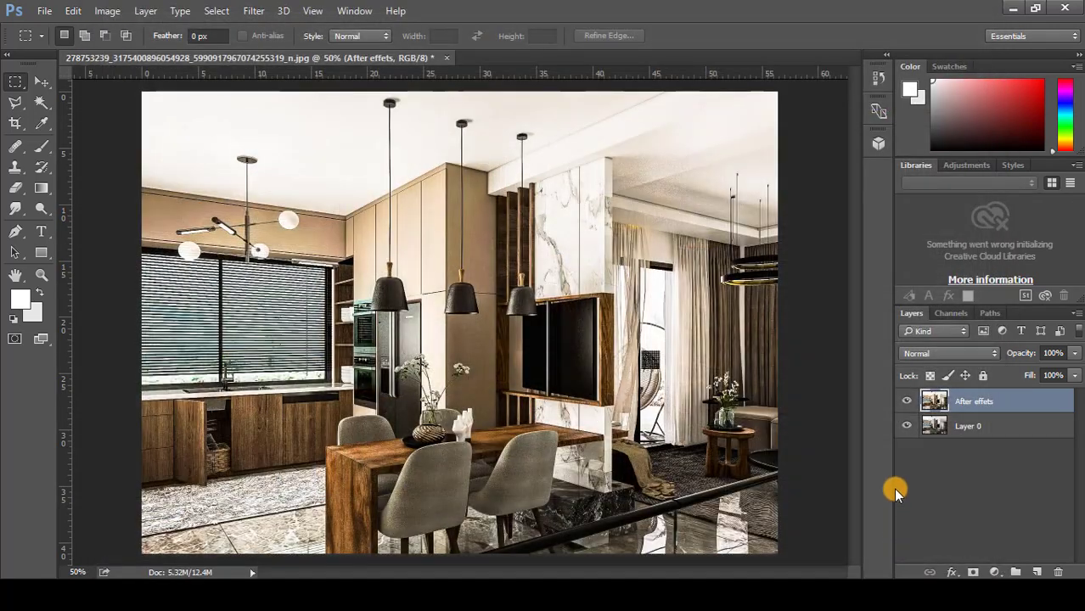
{"action": "left_click", "coordinate": [906, 427]}
{"action": "left_click", "coordinate": [905, 406]}
{"action": "left_click", "coordinate": [905, 406]}
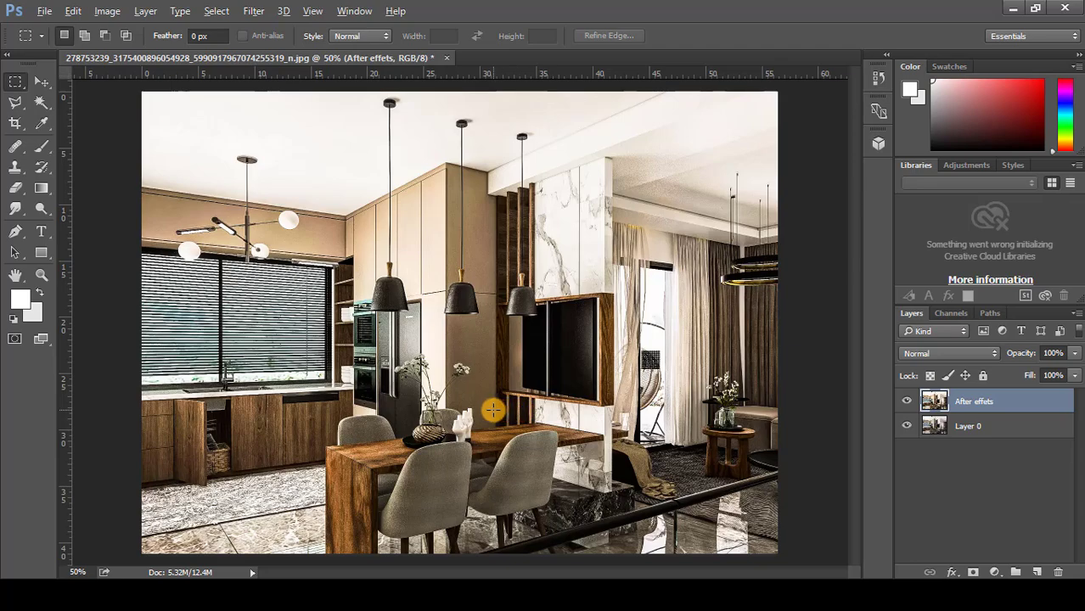
{"action": "scroll", "coordinate": [493, 411], "scroll_direction": "up", "scroll_amount": 2}
{"action": "scroll", "coordinate": [493, 411], "scroll_direction": "down", "scroll_amount": 4}
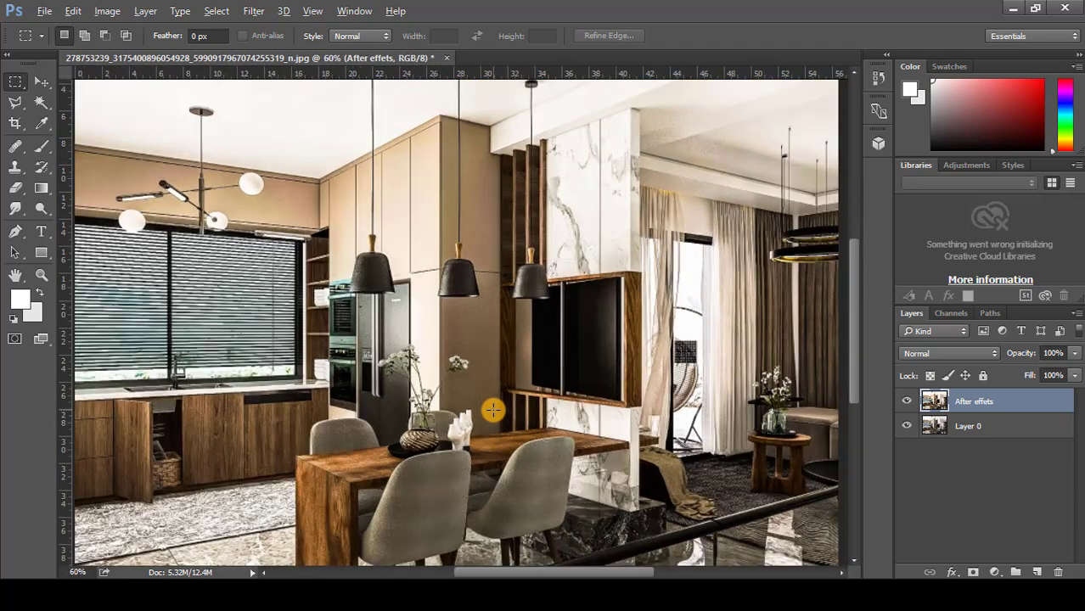
{"action": "scroll", "coordinate": [493, 411], "scroll_direction": "down", "scroll_amount": 1}
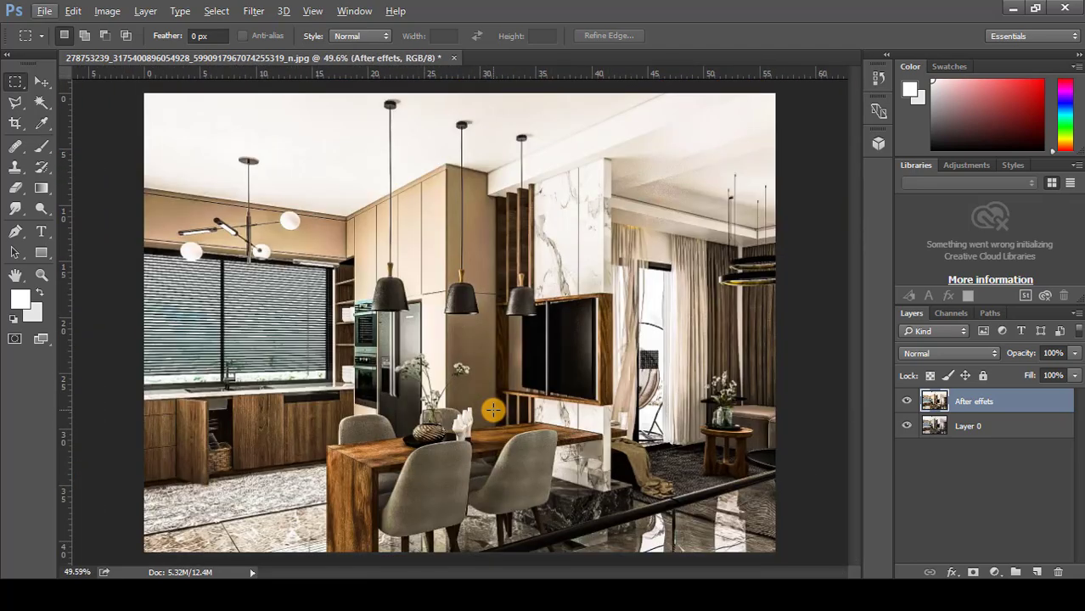